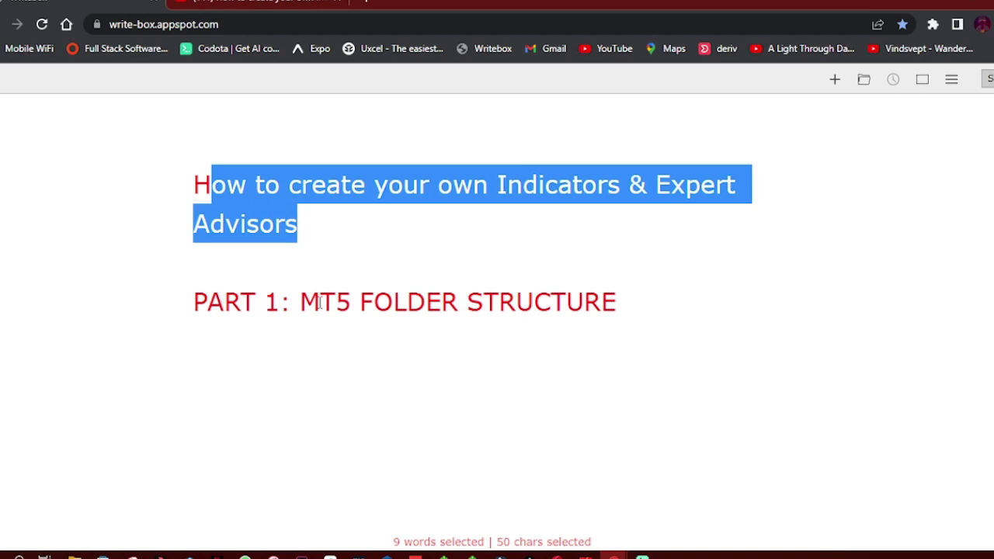
Review the Part 1: MT5 Folder Structure heading in Writebox and the YouTube playlist on creating Indicators & Expert Advisors.
left_click(318, 303)
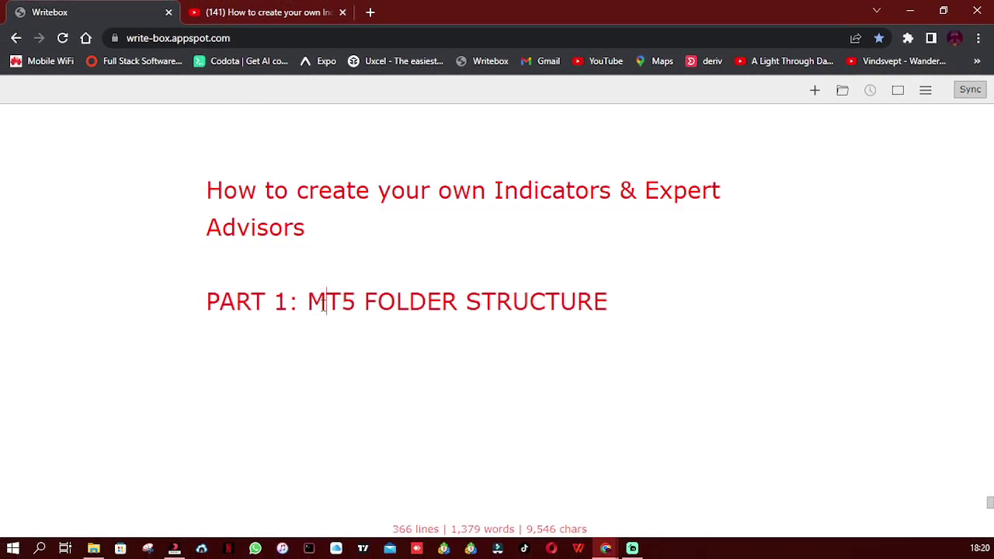
left_click(267, 11)
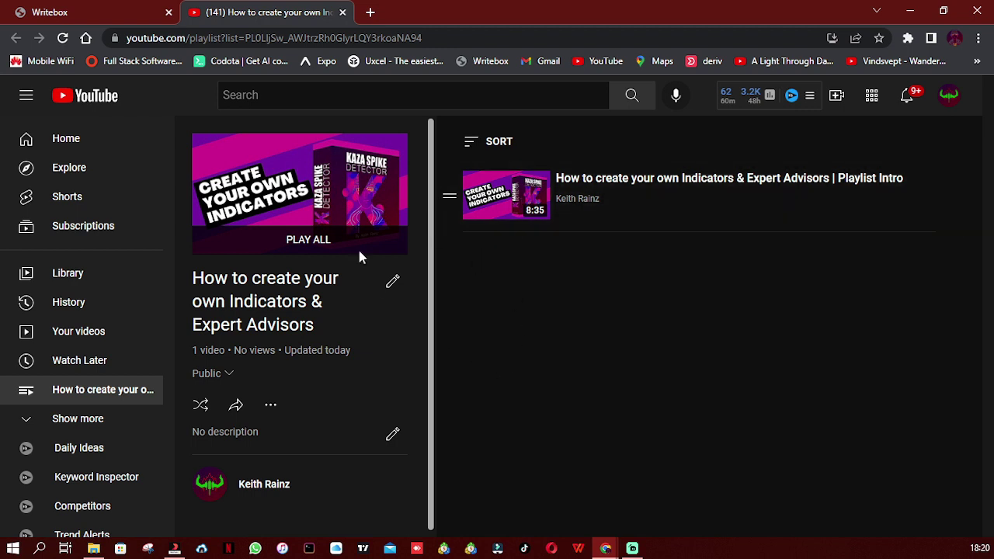
left_click(130, 7)
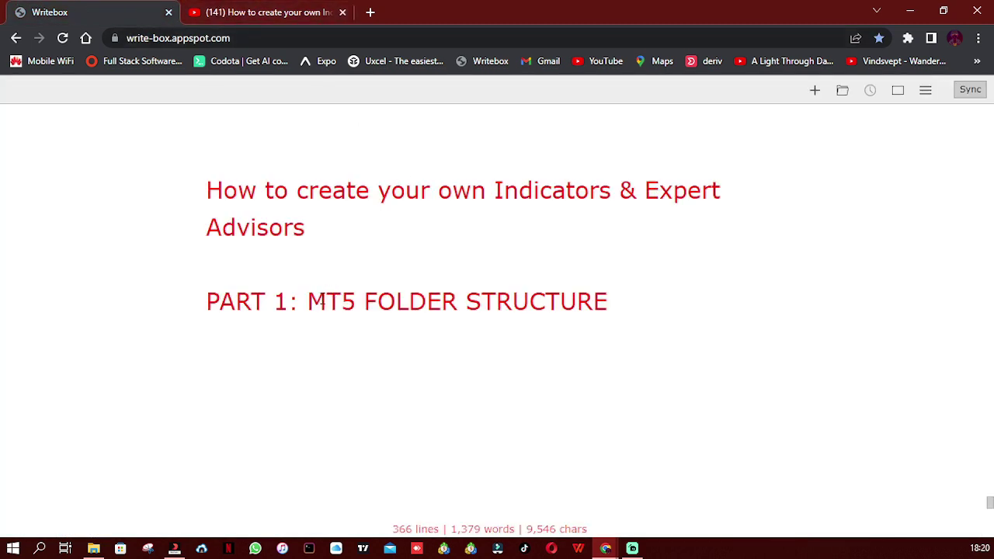
left_click_drag(327, 303, 556, 318)
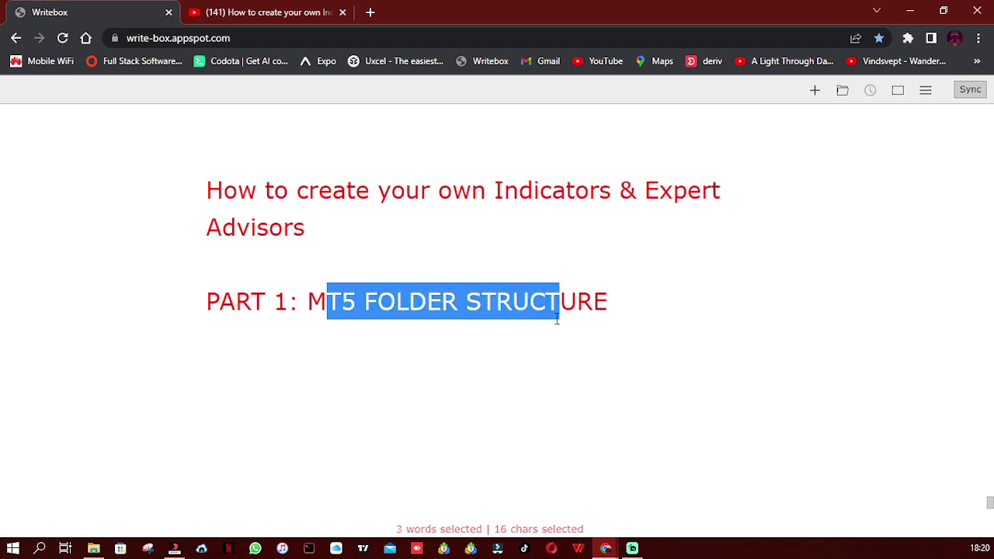
left_click(264, 12)
left_click(172, 6)
left_click(353, 288)
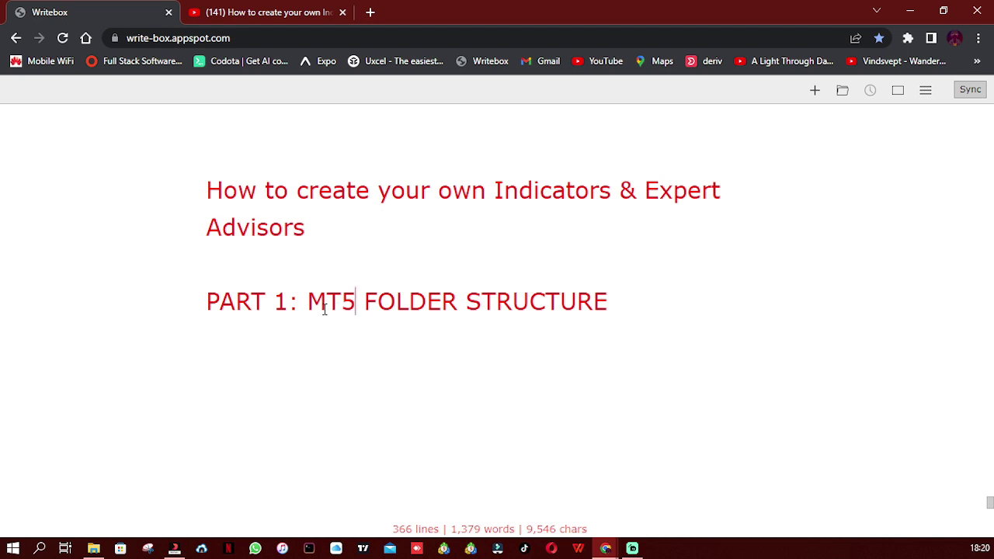
left_click(237, 306)
Switch to File Explorer in a maximized window and open the Deriv folder inside Program Files on the C: drive.
left_click(94, 548)
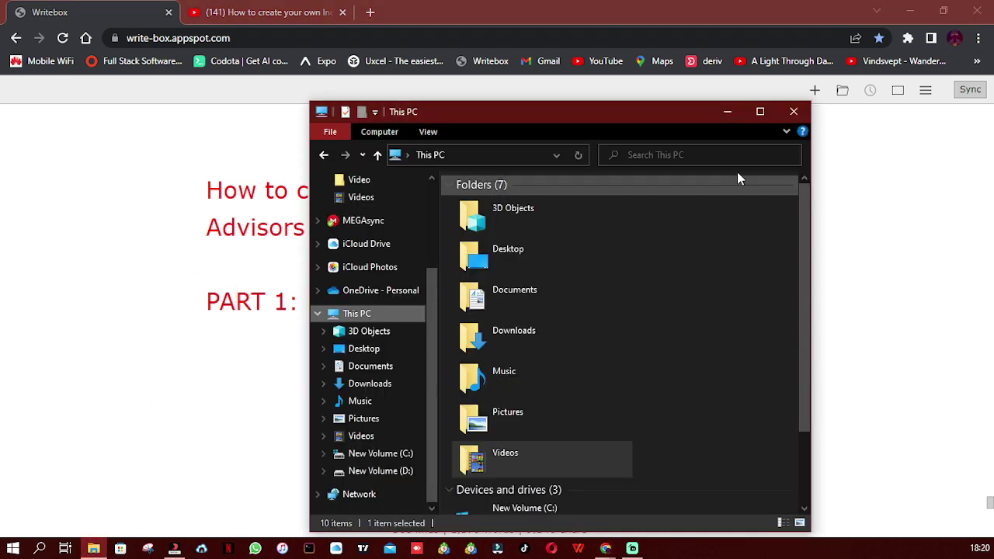
key("super+Up")
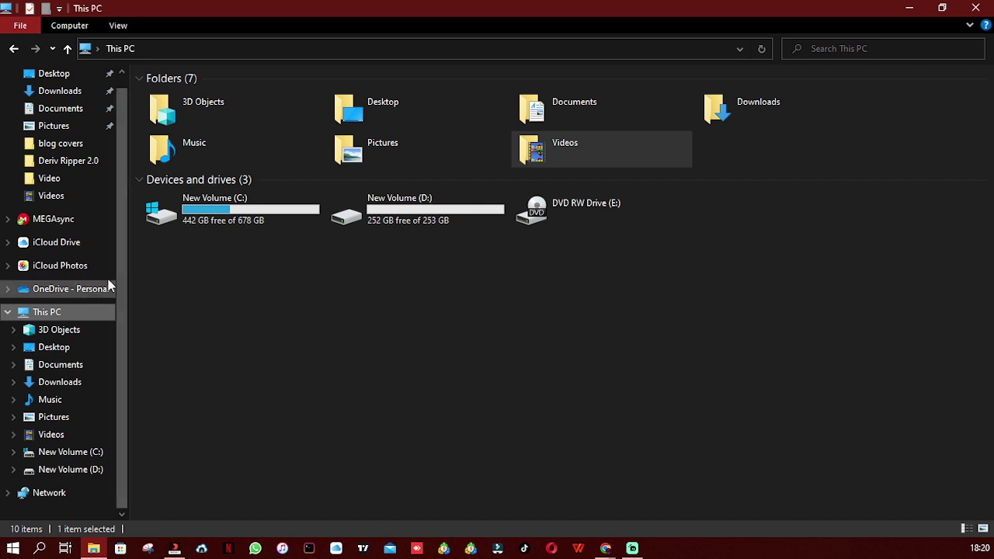
double_click(260, 222)
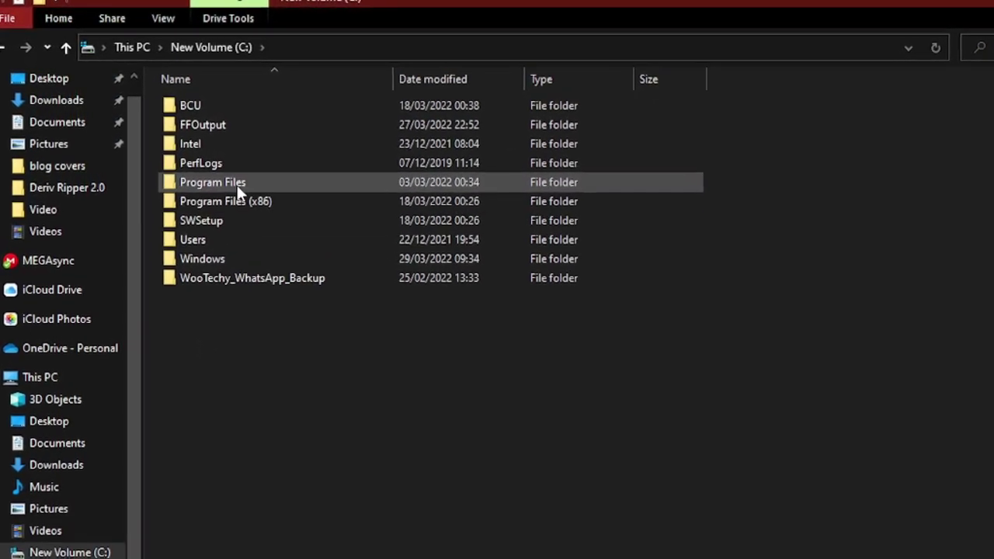
double_click(238, 185)
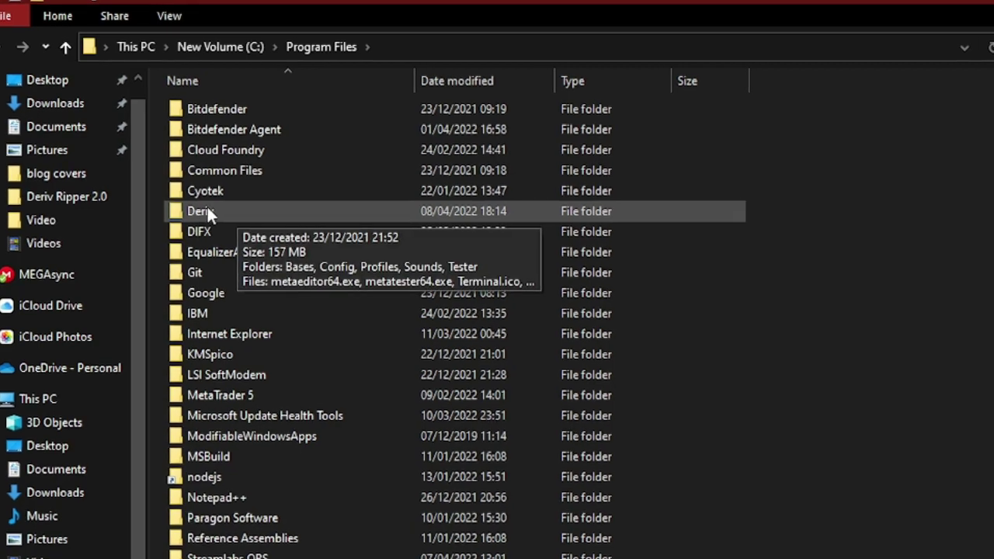
left_click(205, 209)
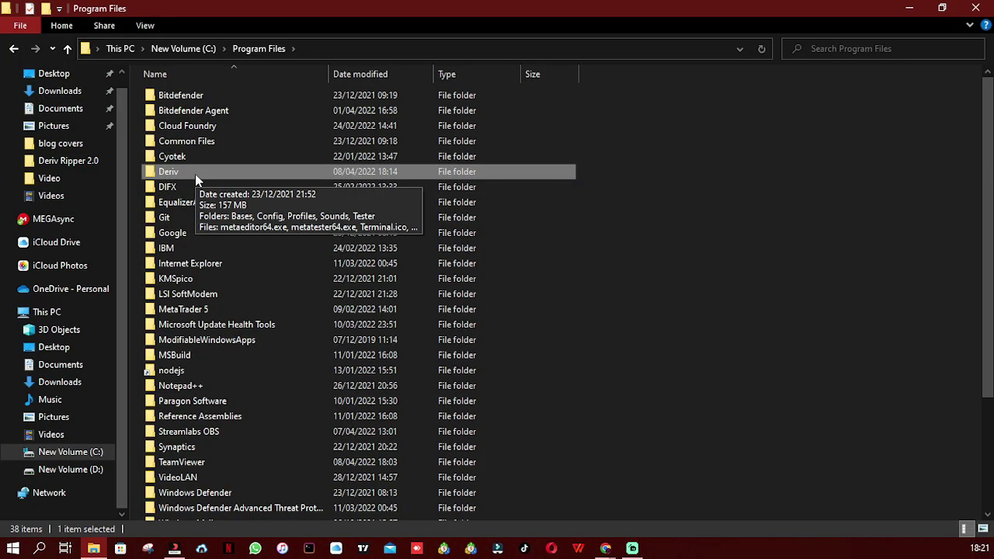
double_click(195, 174)
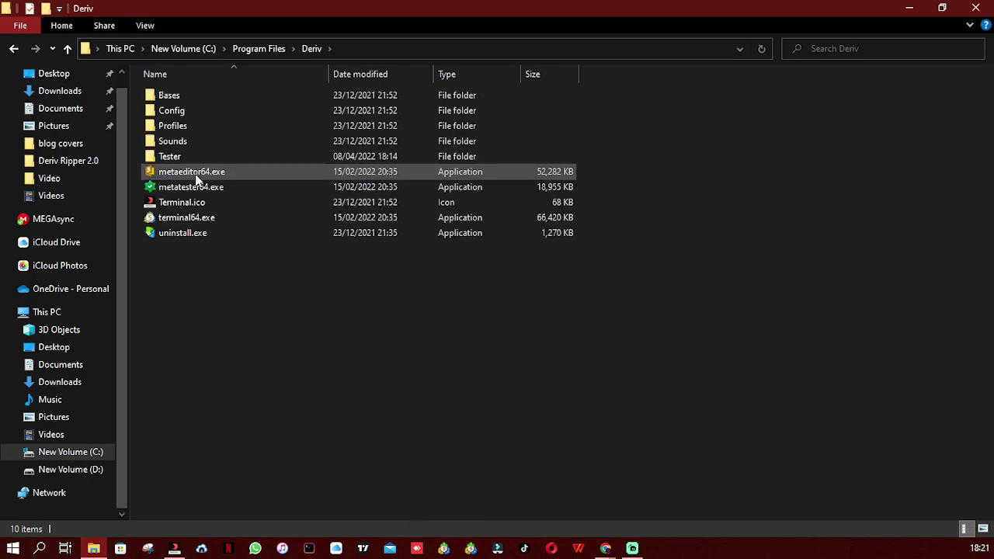
Look over all the folders and files in the Deriv installation folder, leaving none of them selected.
left_click_drag(219, 363, 214, 133)
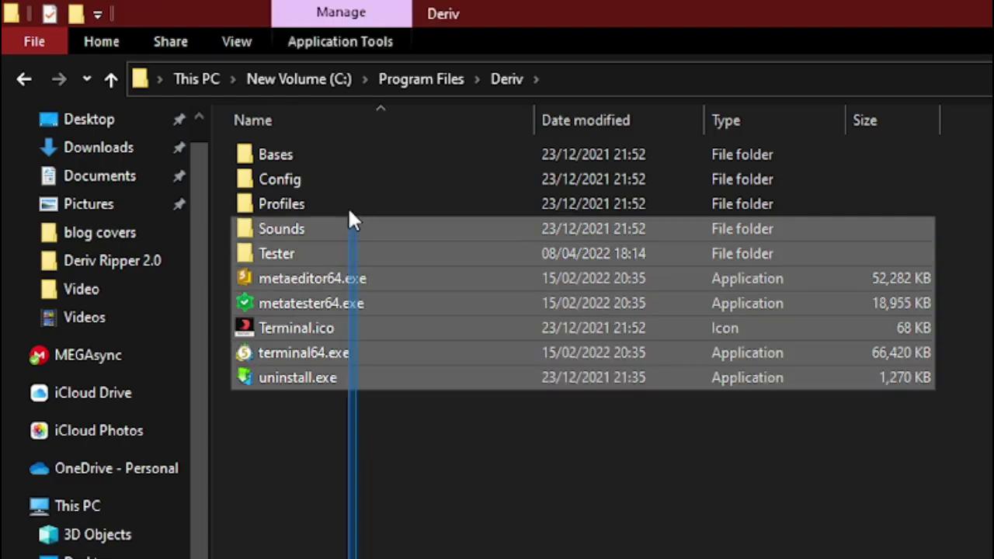
left_click_drag(350, 221, 348, 126)
left_click(403, 515)
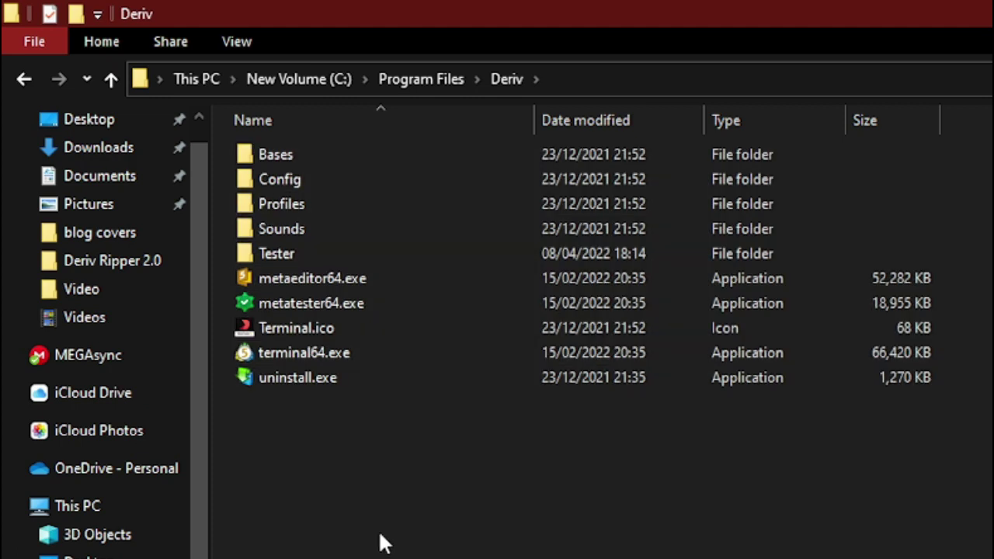
left_click_drag(386, 553, 301, 156)
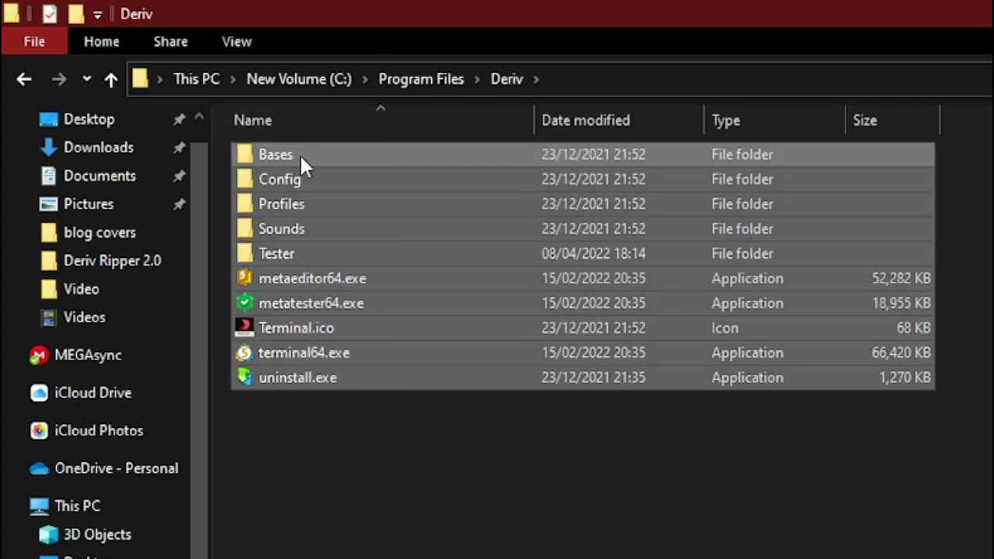
left_click(388, 479)
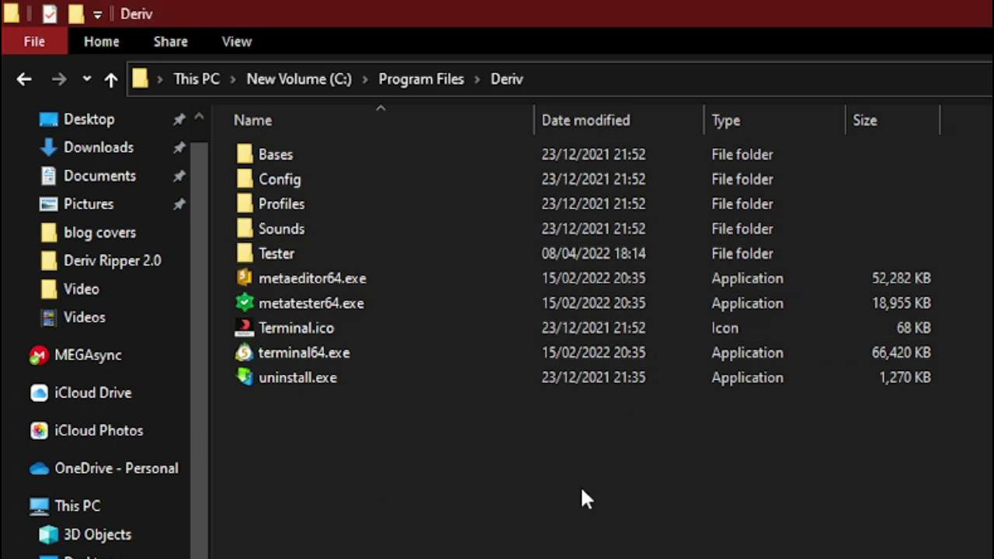
Examine the Deriv folder's program files: uninstall.exe, terminal64.exe, Terminal.ico, metatester64.exe and metaeditor64.exe.
left_click(311, 386)
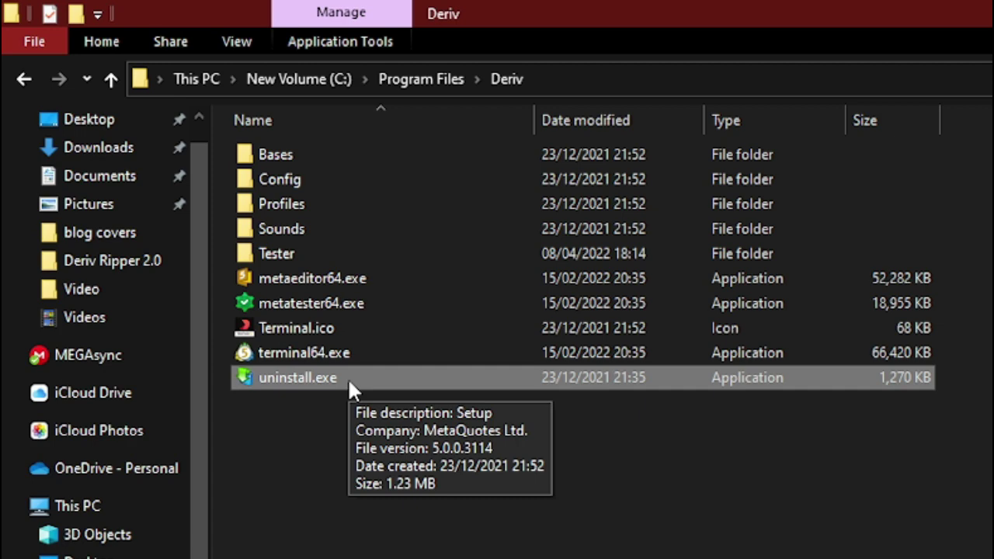
left_click(250, 434)
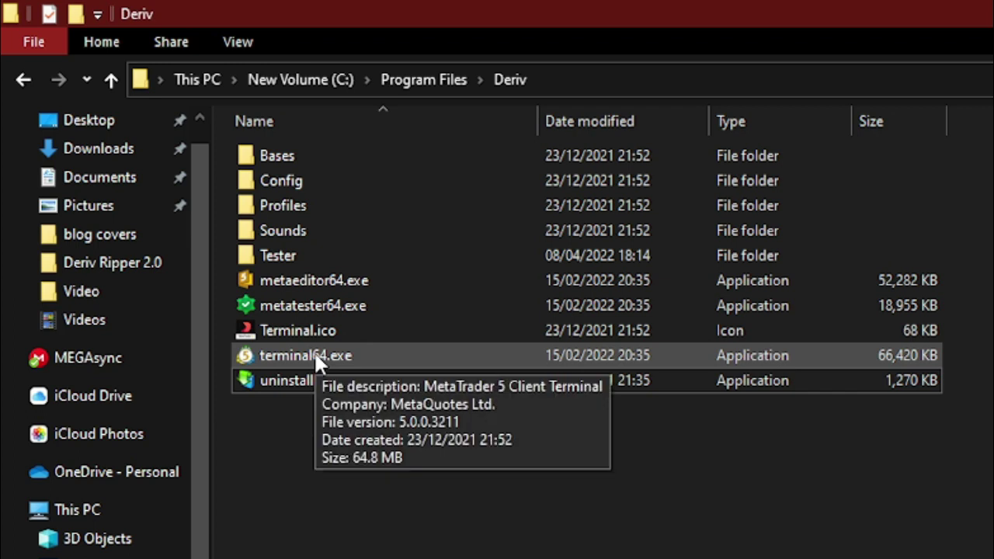
double_click(314, 353)
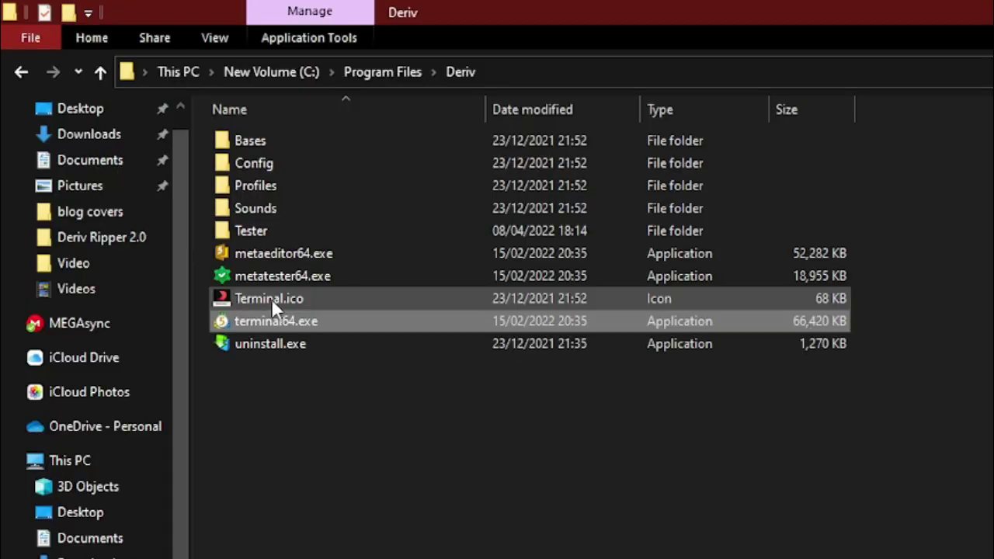
left_click(271, 301)
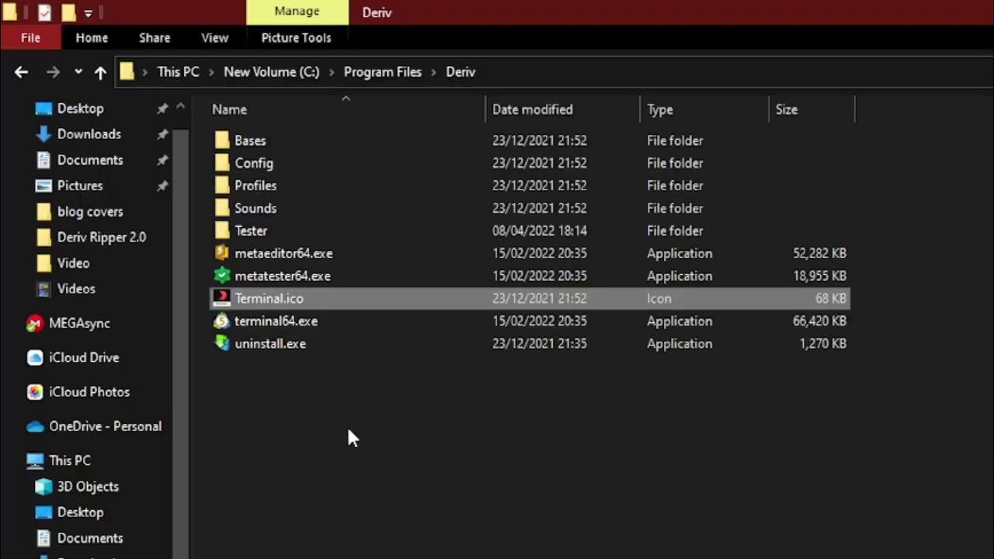
left_click(273, 281)
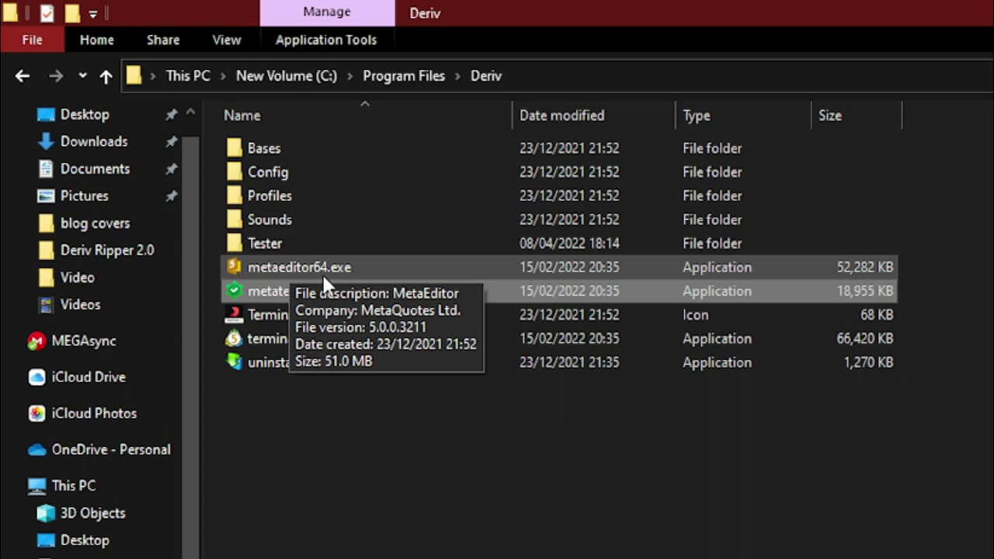
left_click(349, 266)
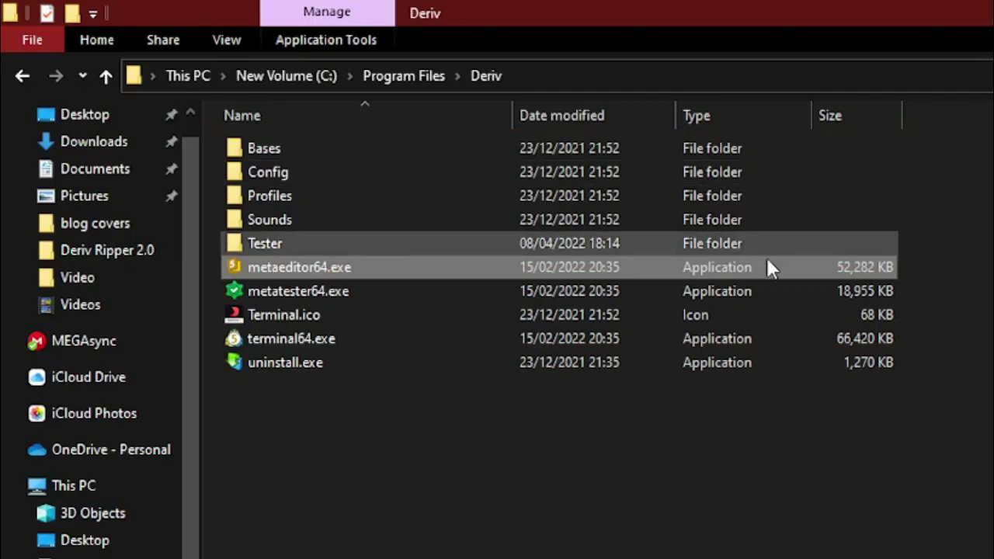
left_click(425, 539)
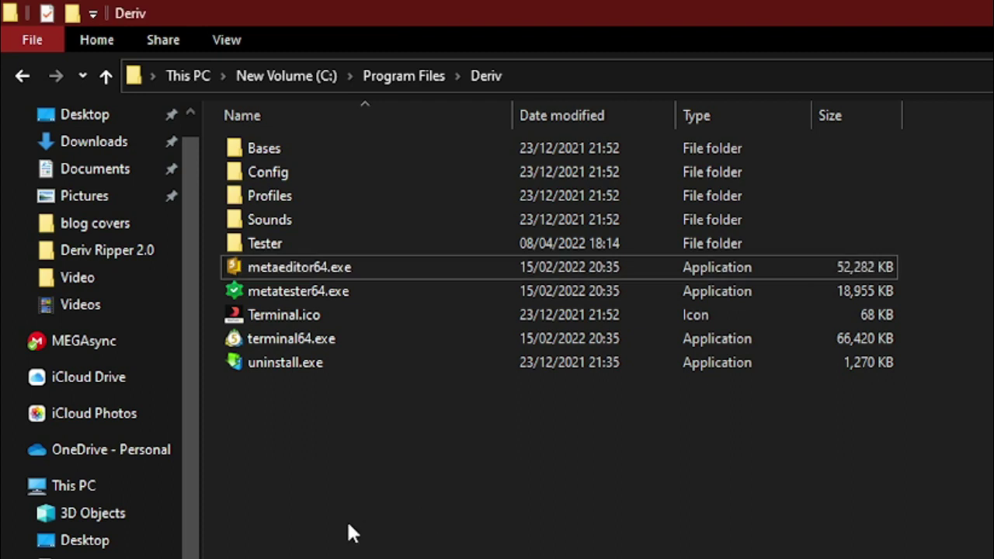
Inspect the Bases folder down through Default to the Mail folder's contents, and return to the Deriv folder.
left_click_drag(348, 522, 314, 260)
left_click(268, 158)
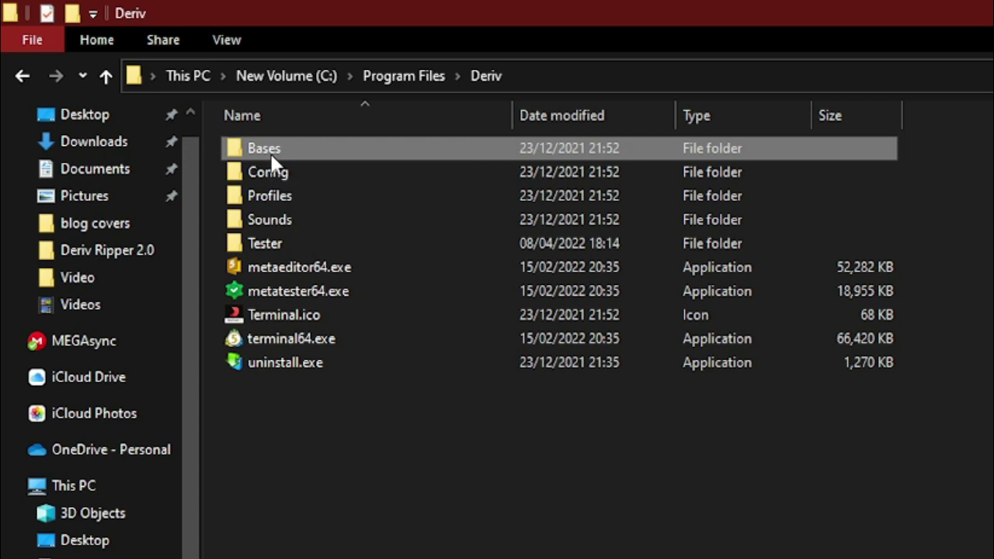
double_click(272, 158)
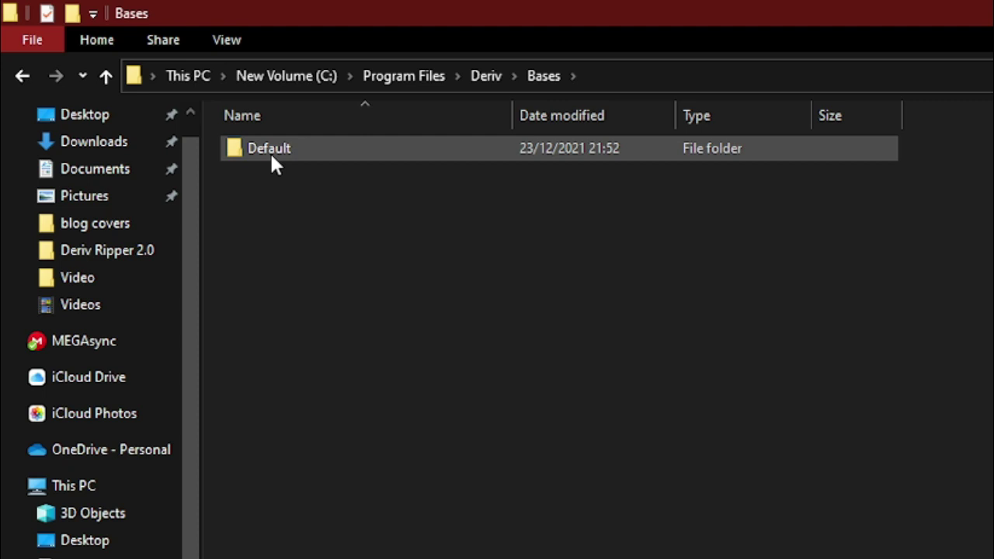
double_click(272, 160)
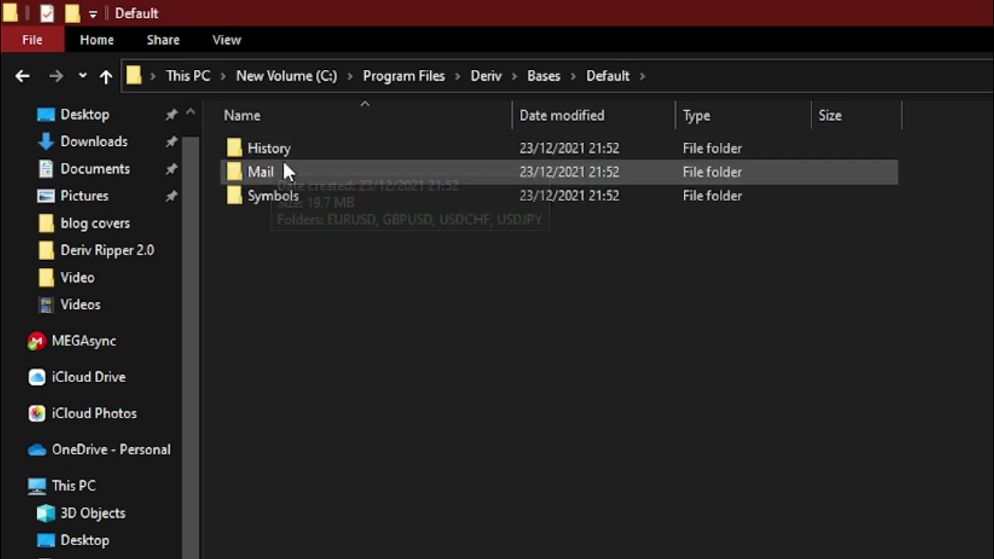
mouse_move(295, 151)
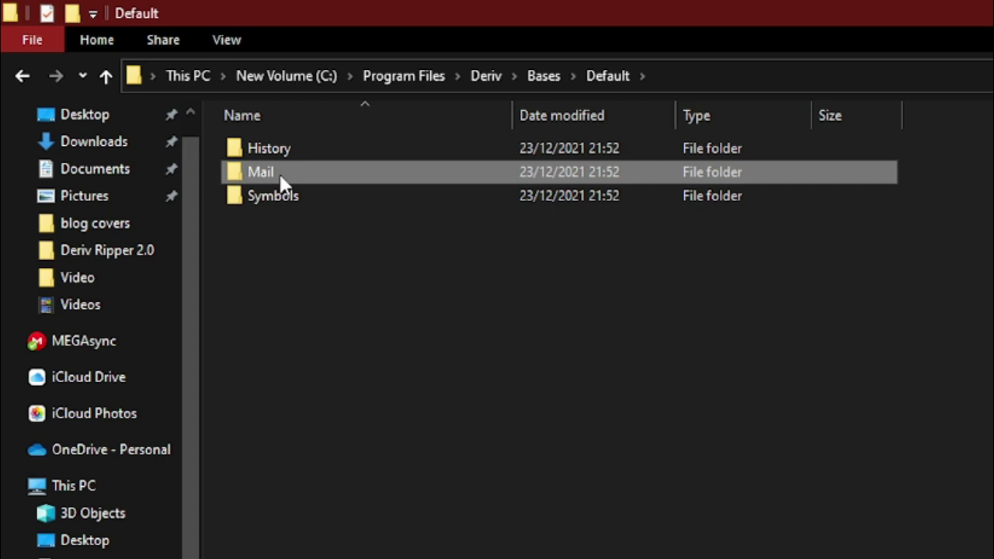
double_click(277, 172)
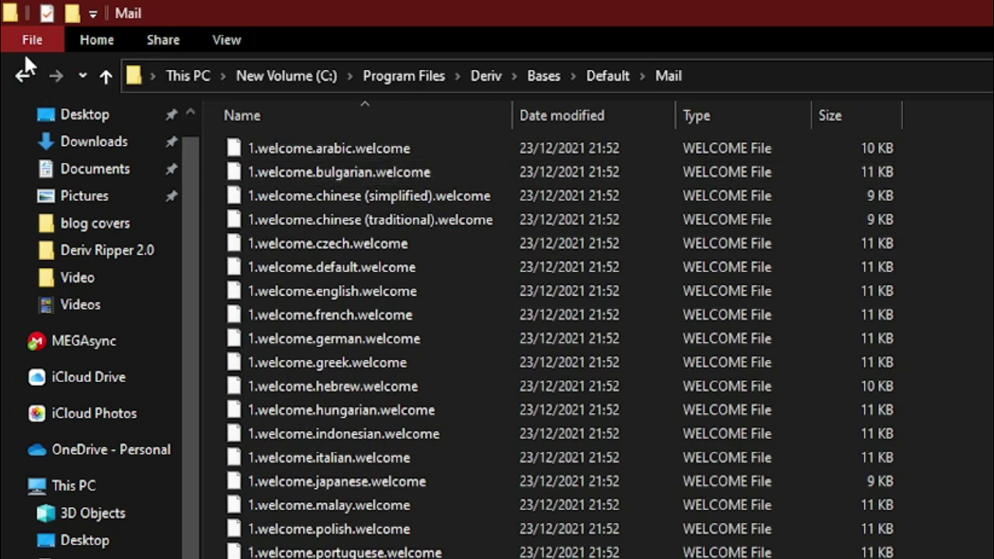
left_click(22, 77)
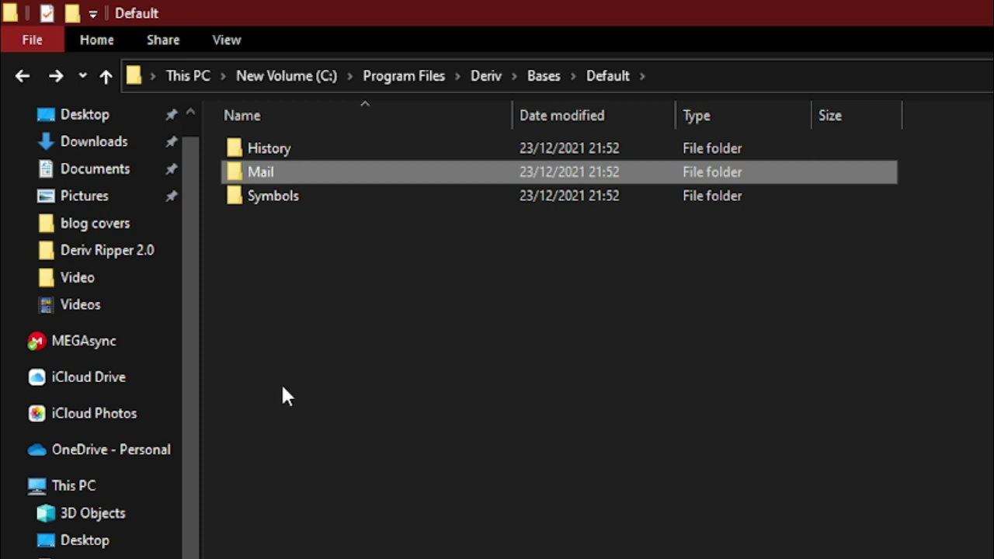
left_click(26, 74)
left_click(26, 75)
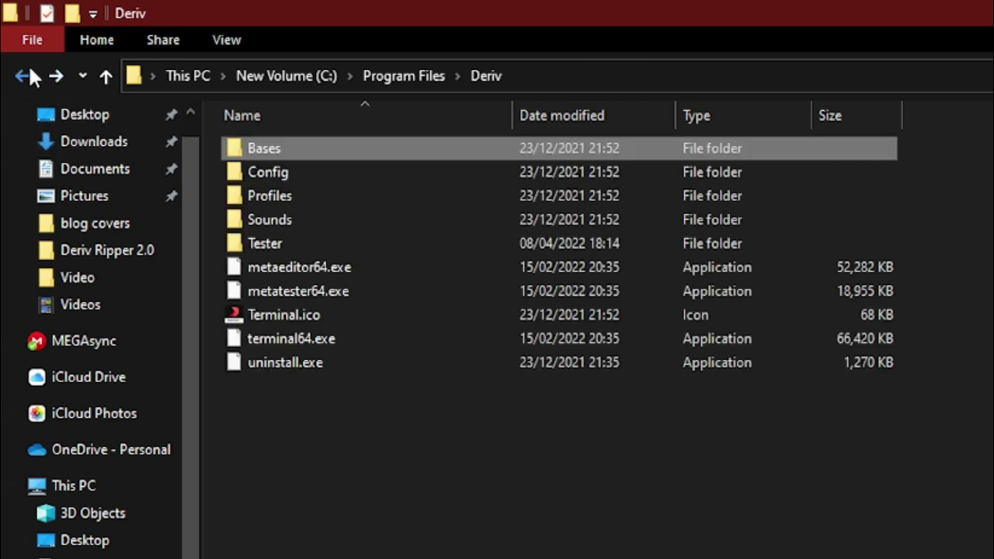
Inspect servers.dat and terminal.lic in the Config folder, and return to the Deriv folder.
double_click(280, 173)
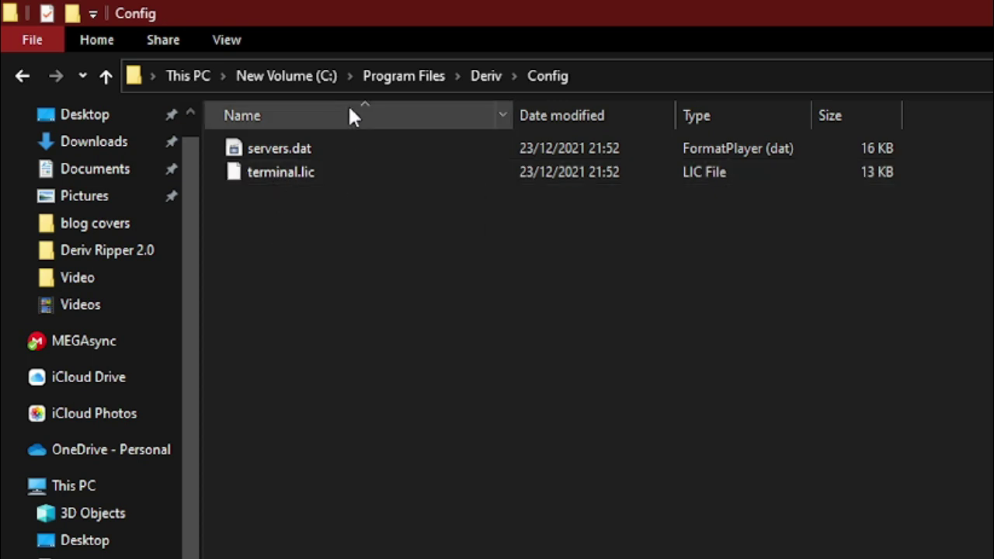
left_click_drag(304, 276, 299, 109)
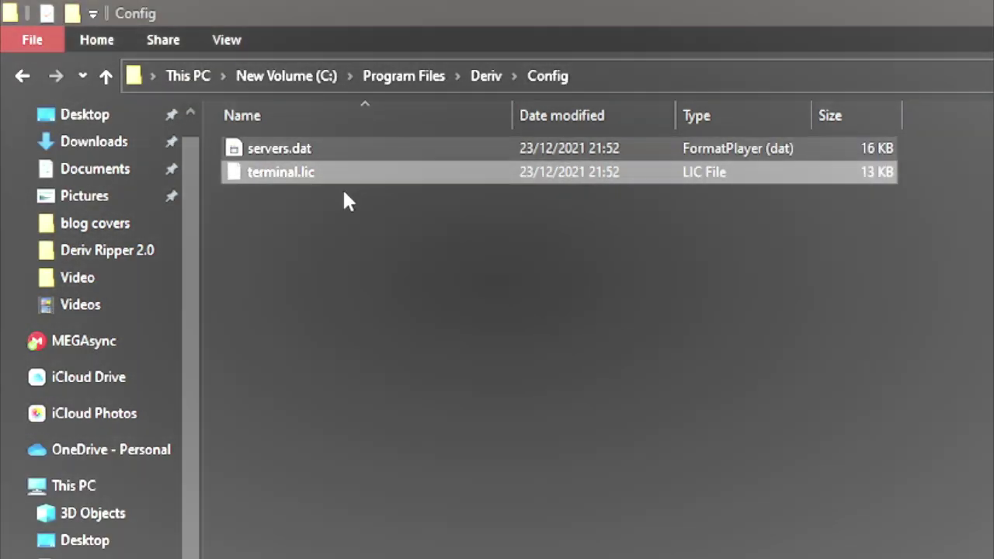
left_click(301, 153)
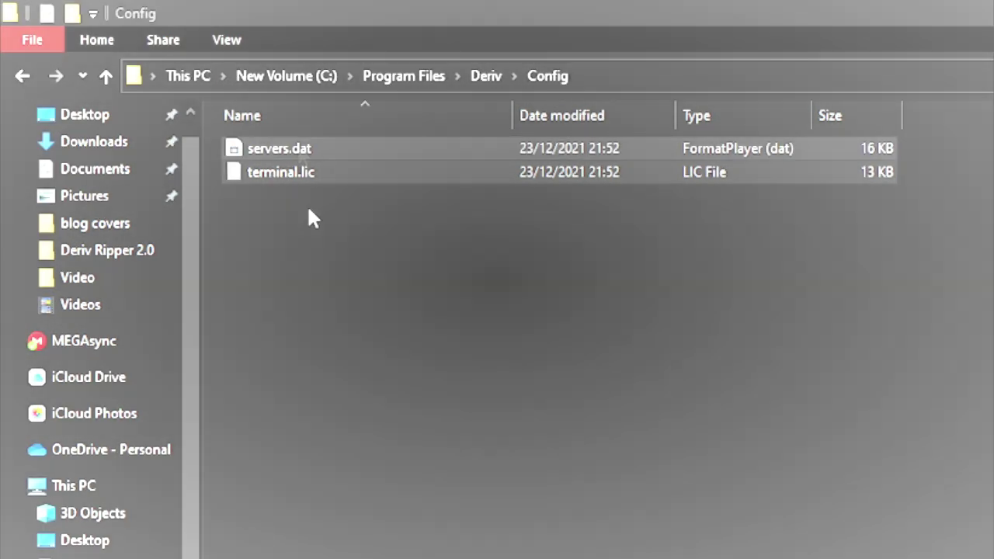
left_click(310, 175)
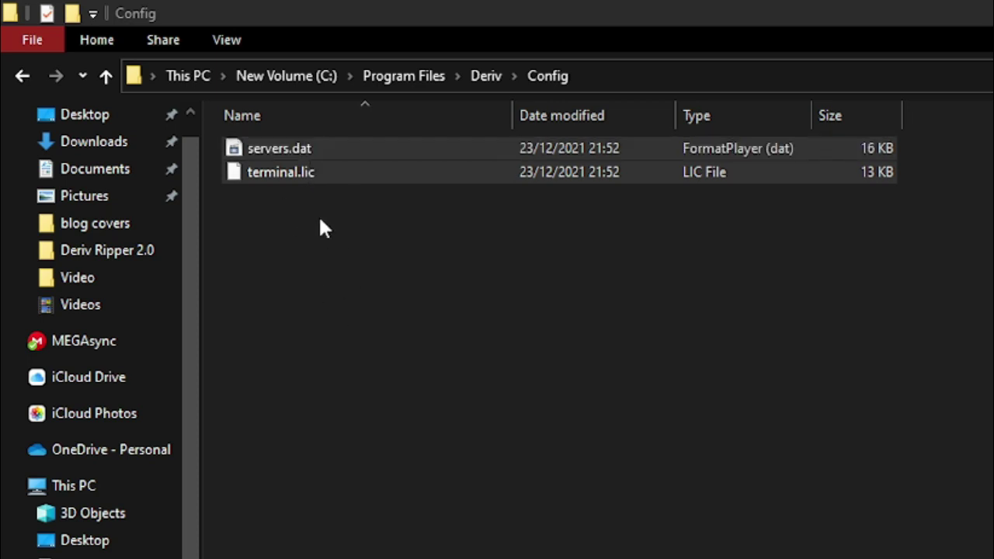
left_click(285, 264)
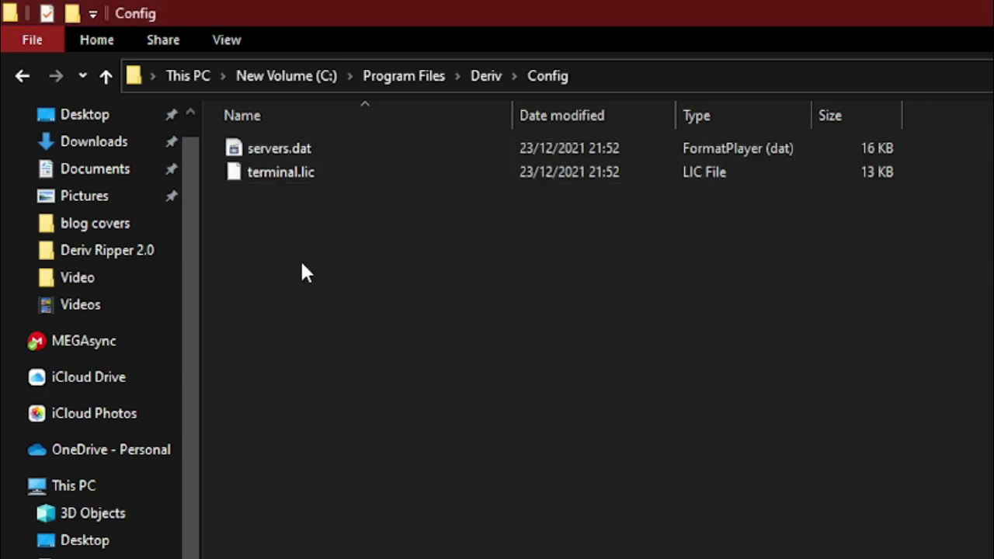
left_click(23, 82)
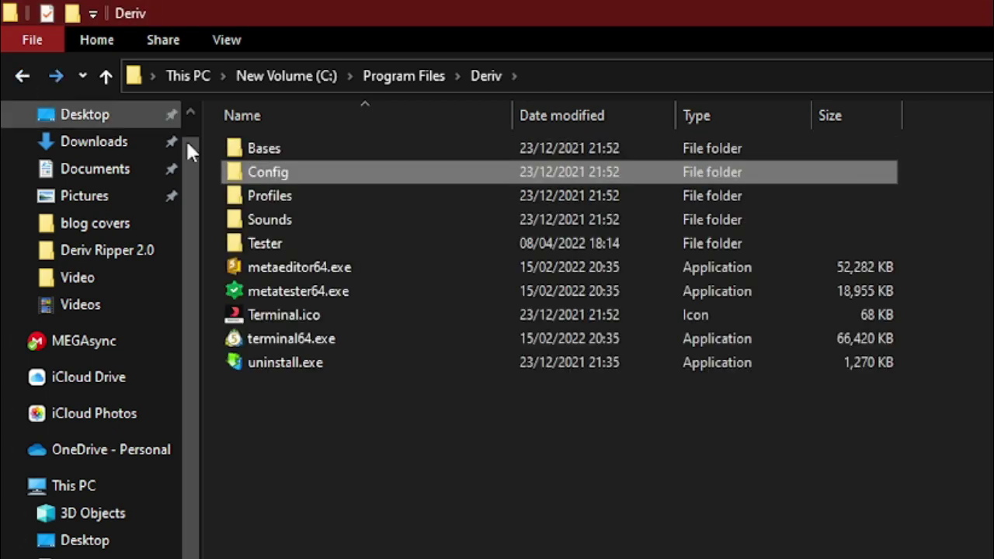
Inspect the Charts, SymbolSets and Templates folders inside the Profiles folder, and return to the Deriv folder.
double_click(300, 201)
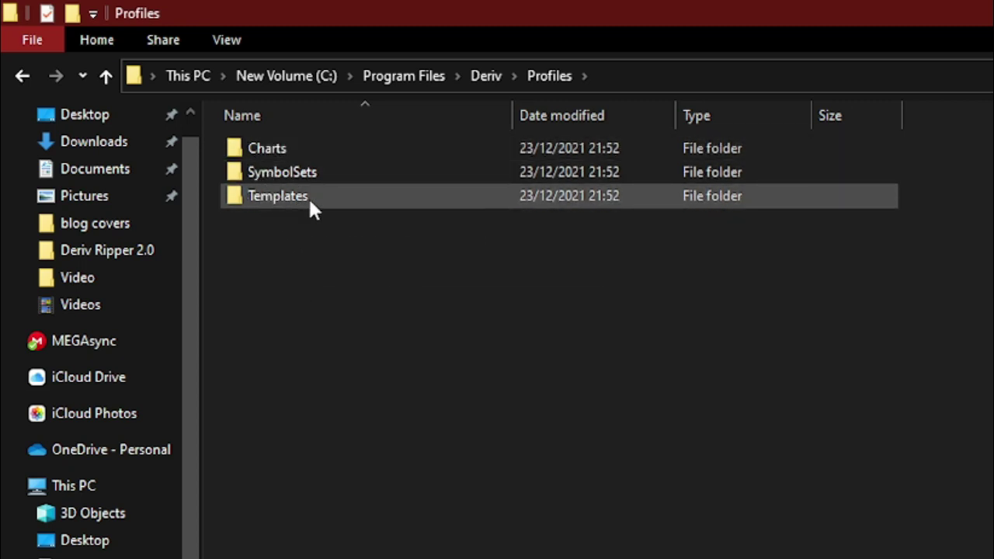
mouse_move(306, 196)
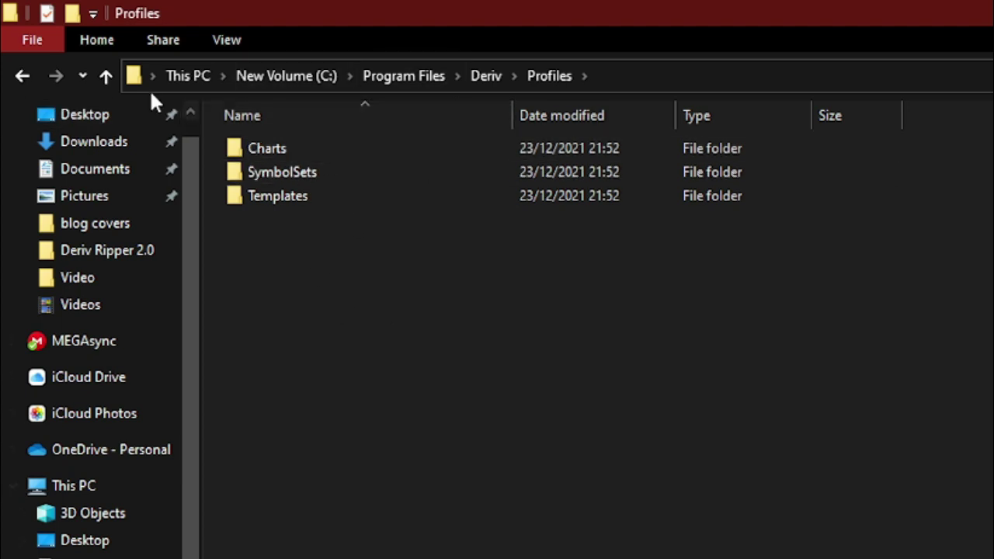
left_click(22, 75)
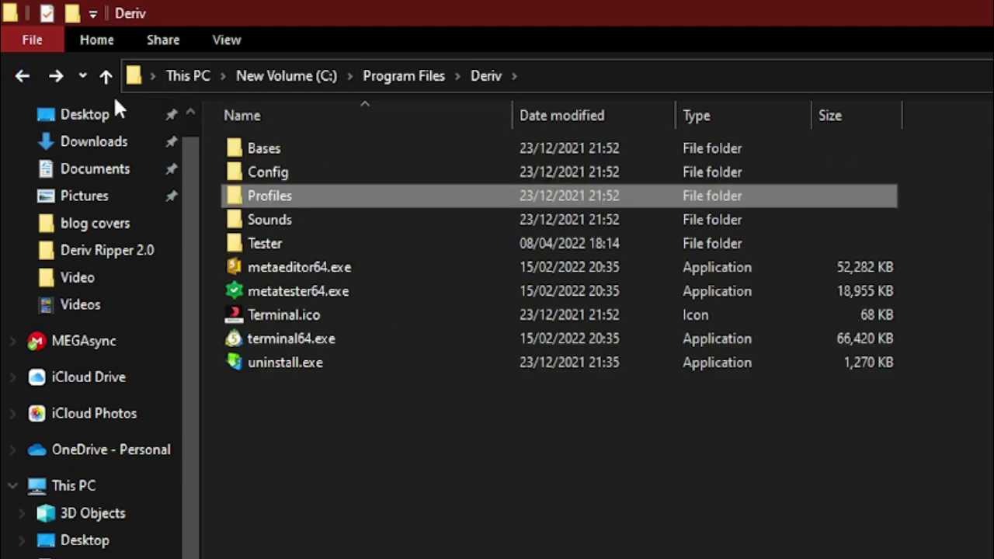
Look over the Sounds folder, play alert.wav, close the music player and return to the Deriv folder.
double_click(291, 219)
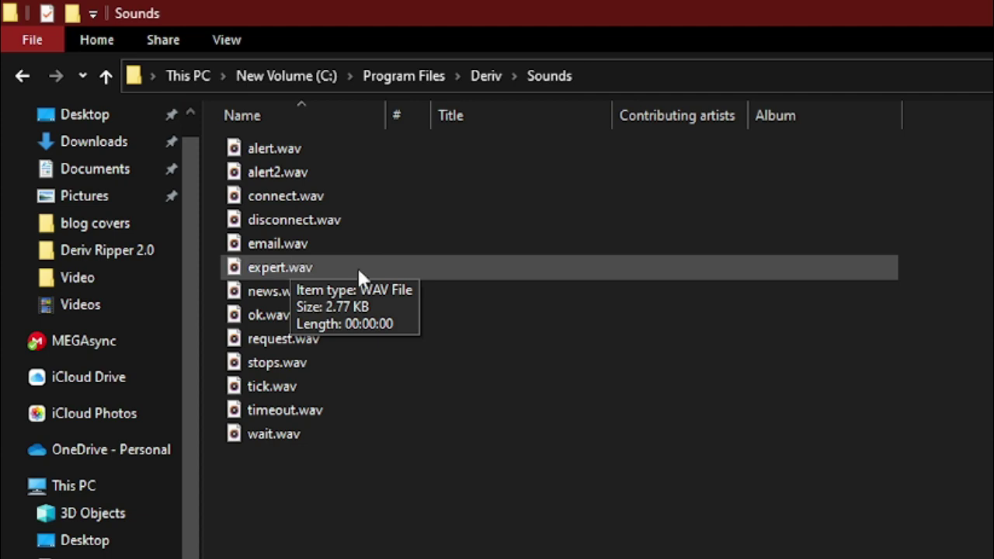
double_click(284, 149)
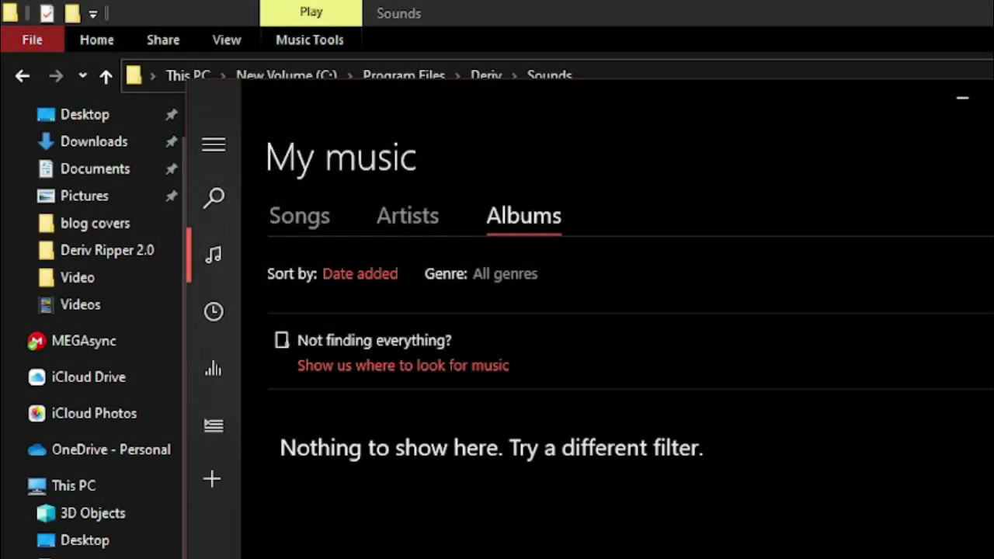
key("alt+F4")
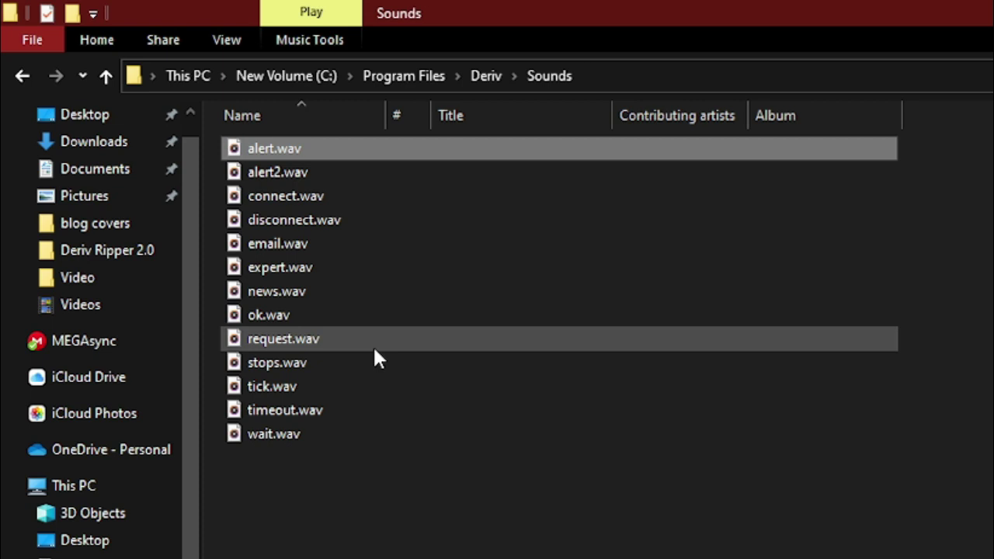
left_click(21, 77)
Inspect the Tester folder down to the contents of its Manager folder, and return to the Deriv folder.
left_click(284, 241)
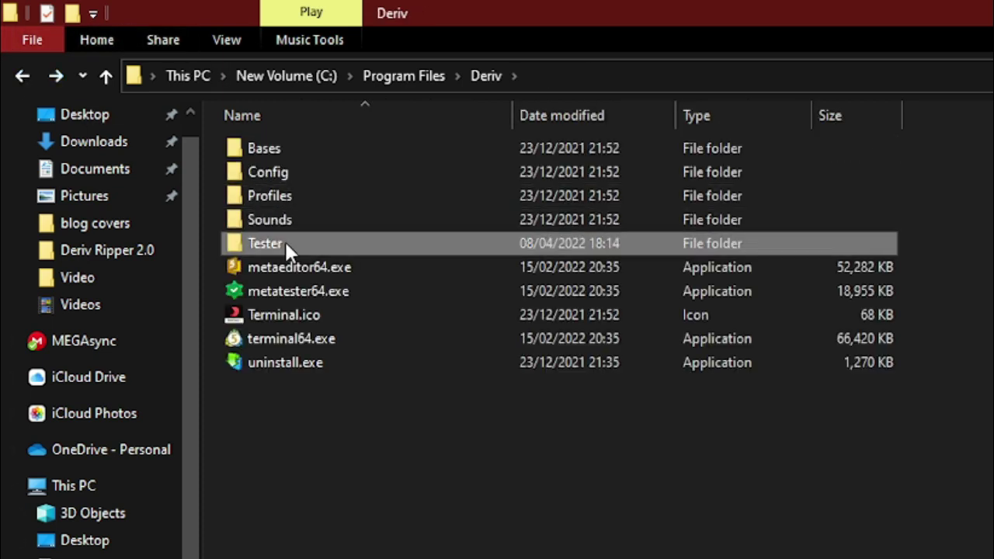
double_click(267, 247)
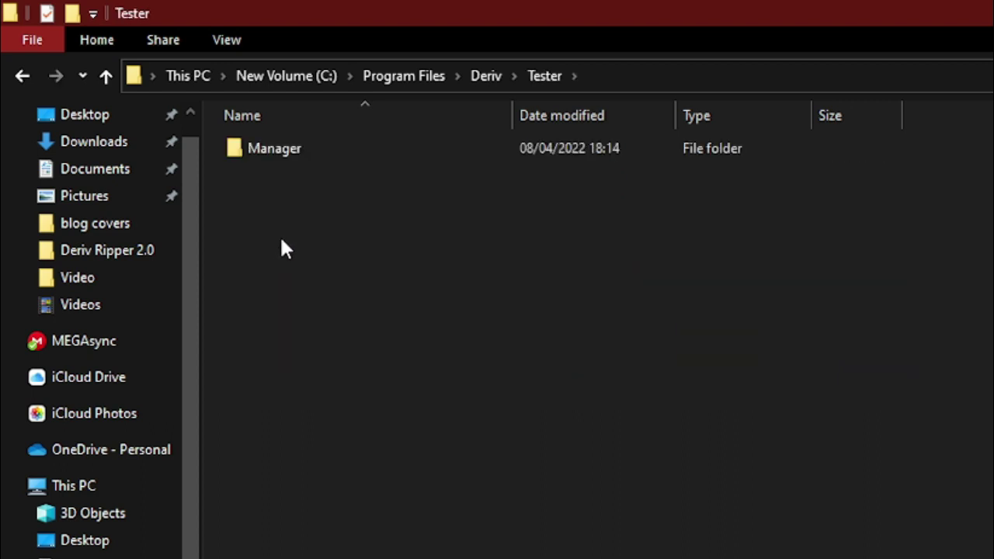
left_click(264, 150)
mouse_move(256, 142)
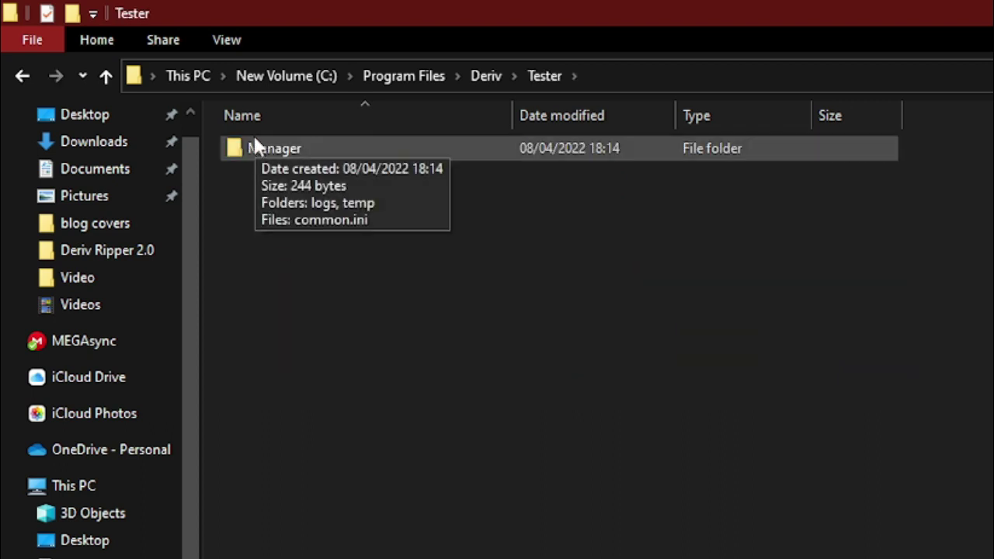
double_click(296, 150)
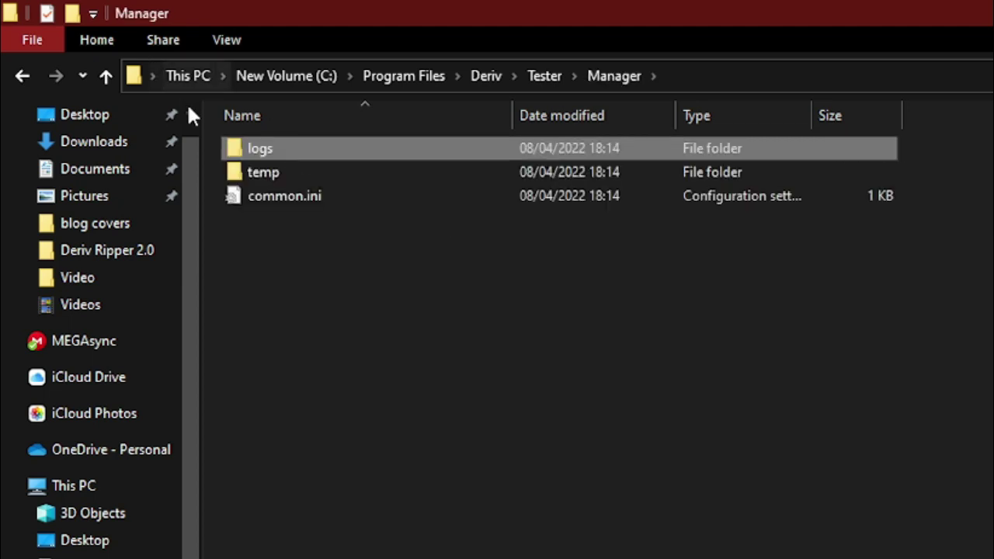
left_click(23, 76)
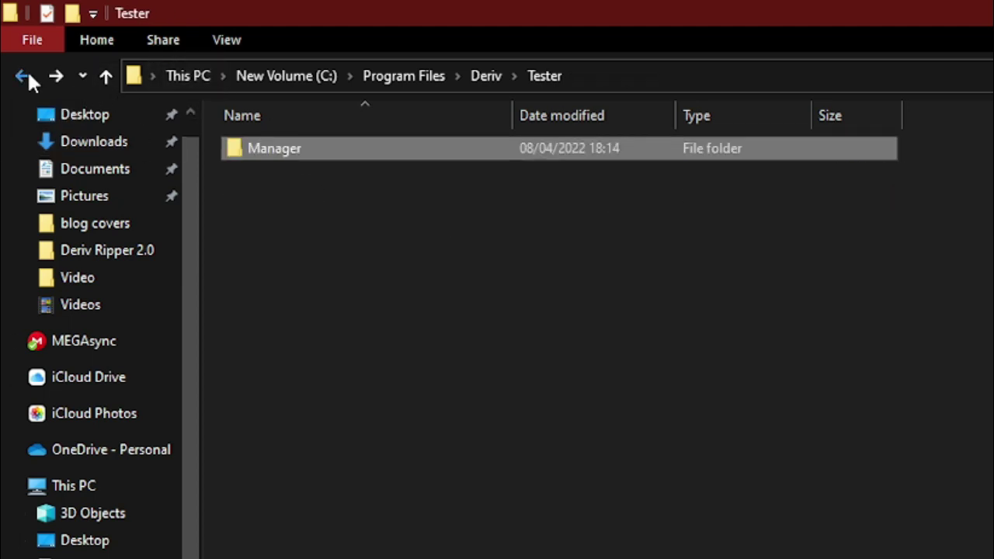
left_click(24, 76)
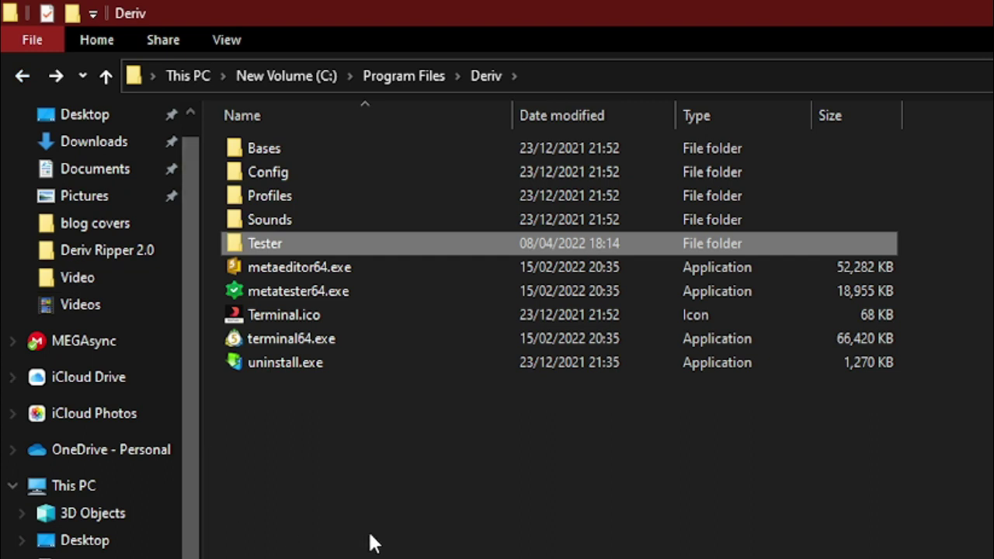
Launch the MT5 terminal from terminal64.exe in the Deriv folder and open its data folder in a maximized window.
left_click_drag(371, 540, 360, 140)
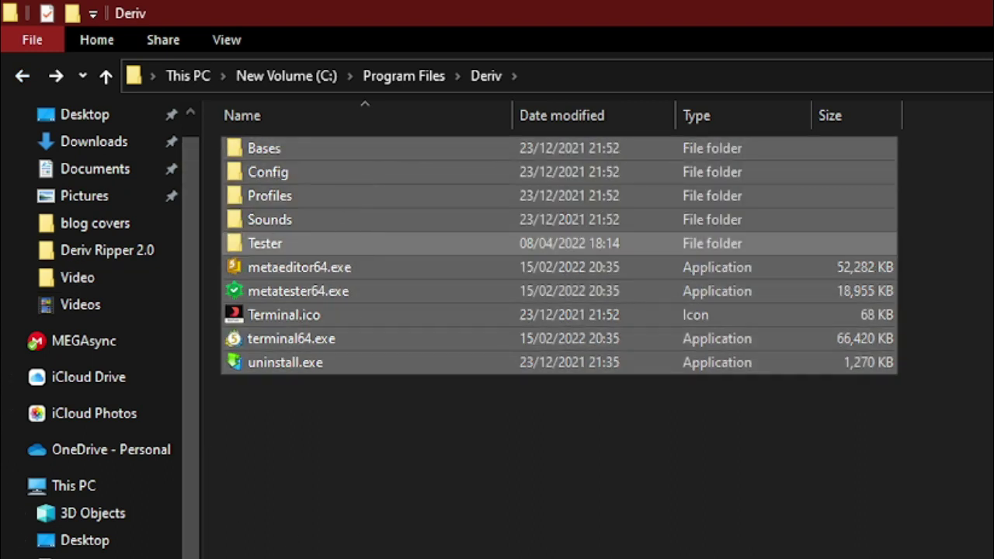
left_click(661, 541)
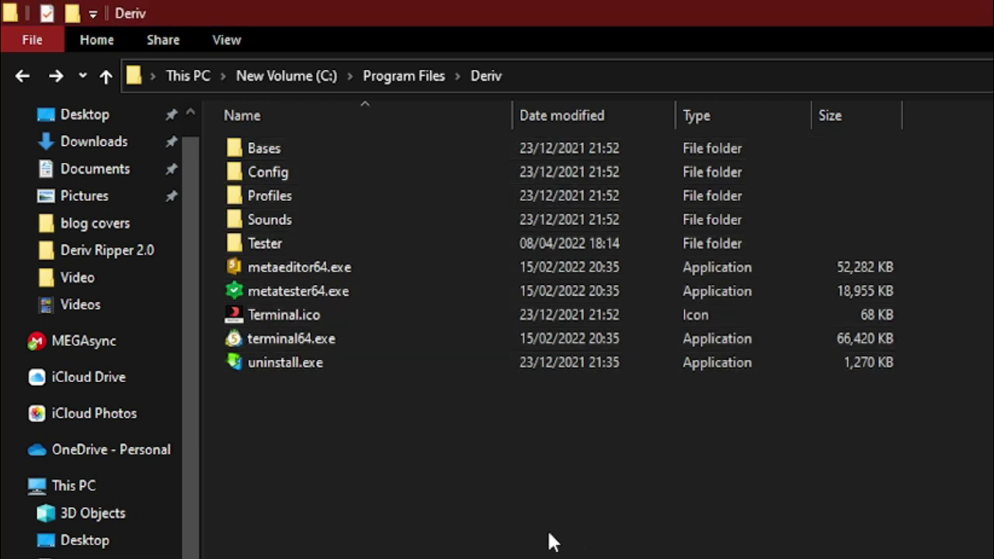
double_click(307, 339)
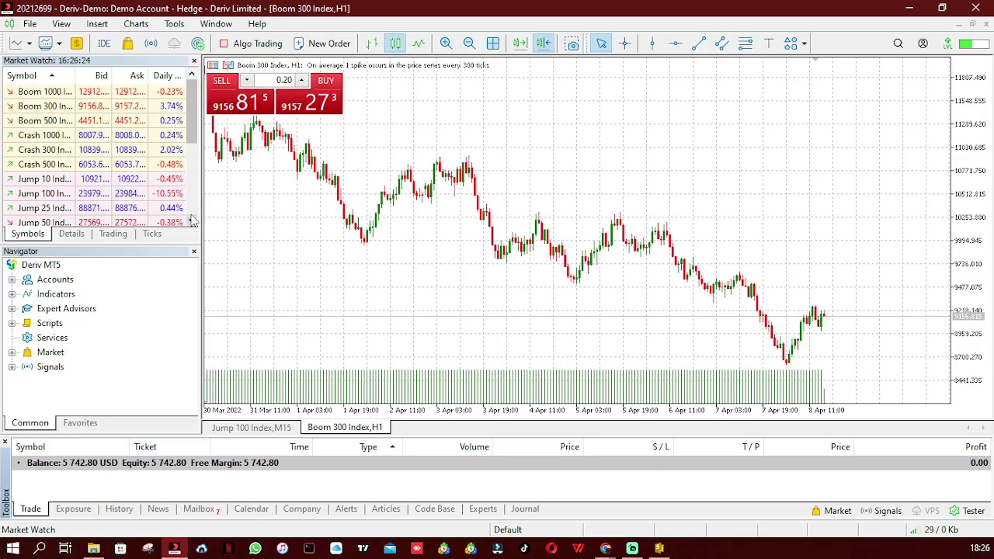
left_click(33, 24)
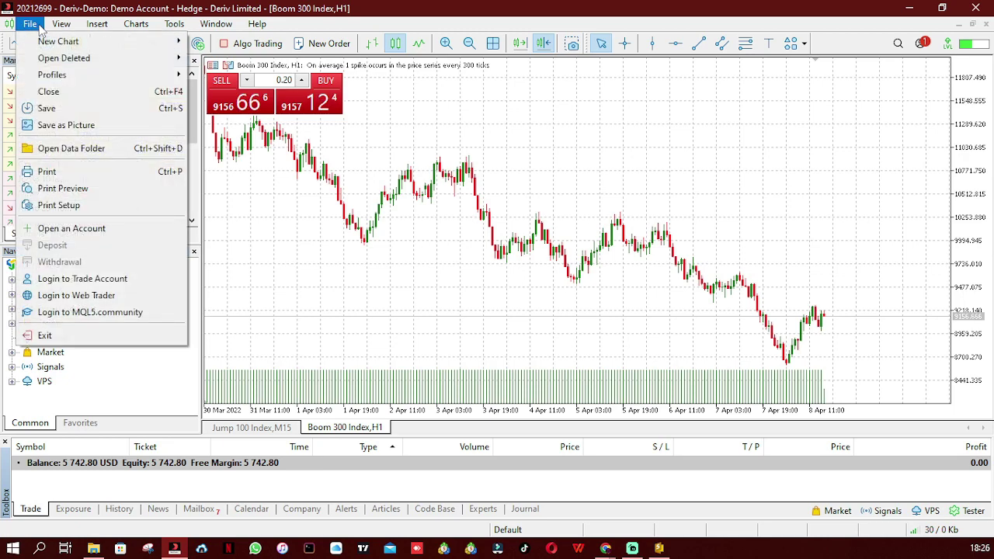
left_click(77, 149)
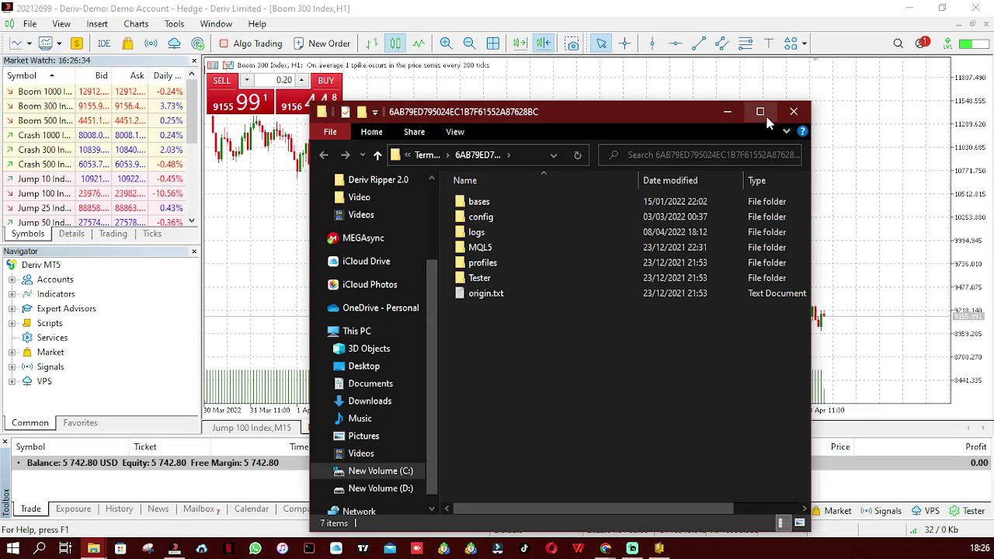
left_click(760, 112)
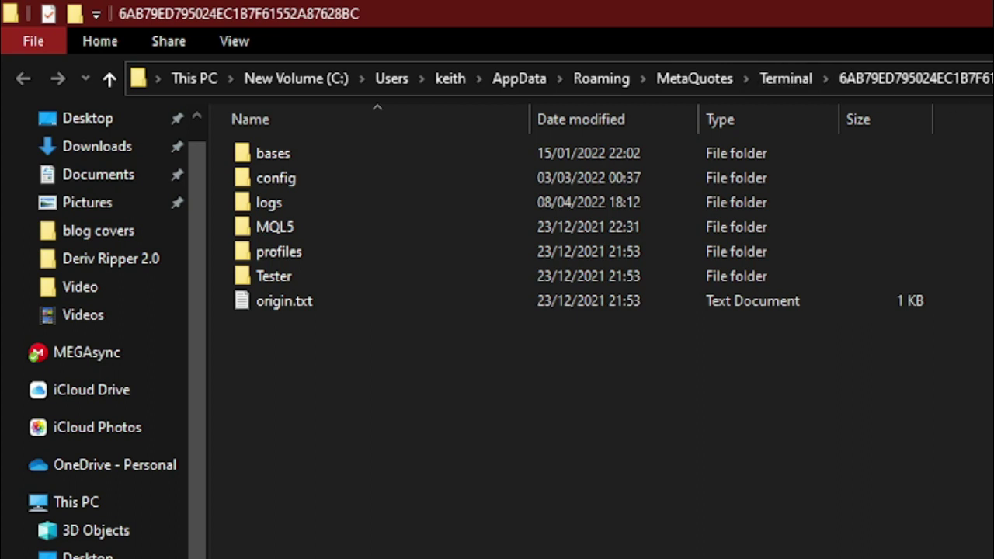
Look over the data folder's contents, open its MQL5 folder and look over everything inside, leaving nothing selected.
left_click_drag(395, 547, 395, 147)
left_click(303, 443)
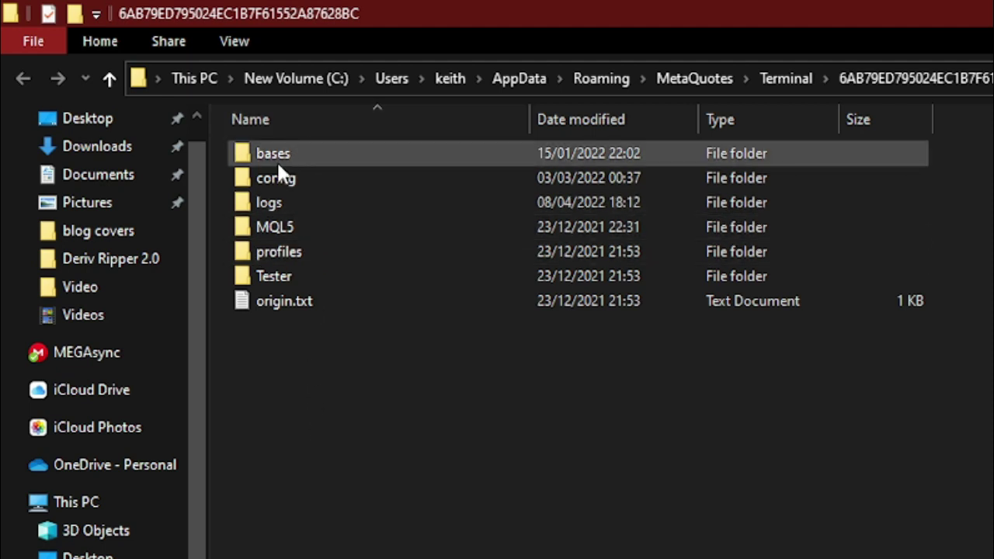
left_click(272, 229)
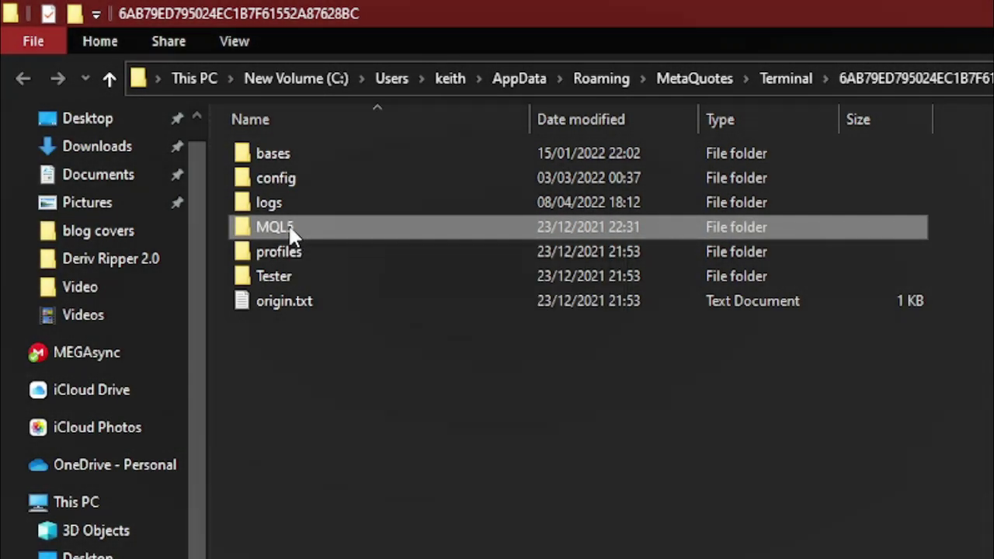
double_click(290, 227)
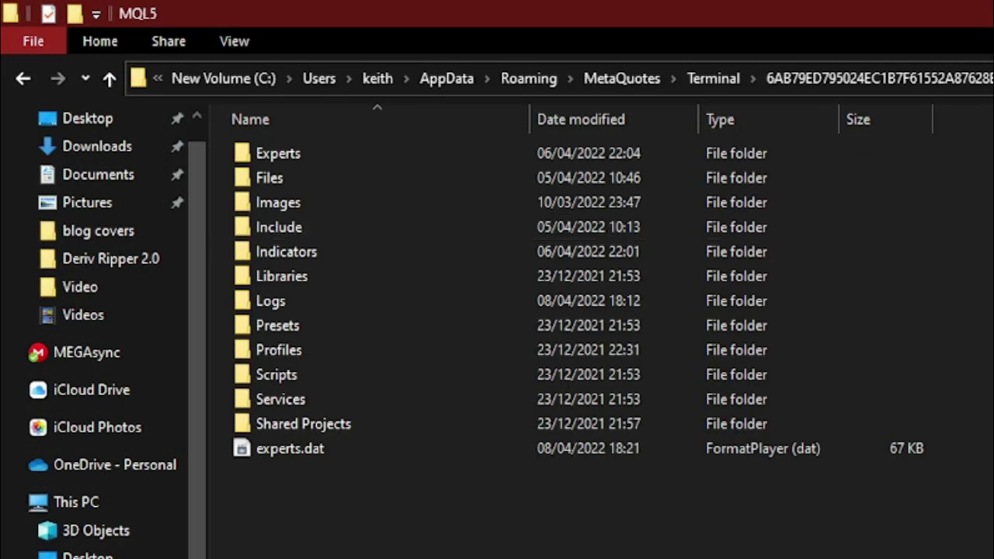
left_click_drag(382, 544, 380, 116)
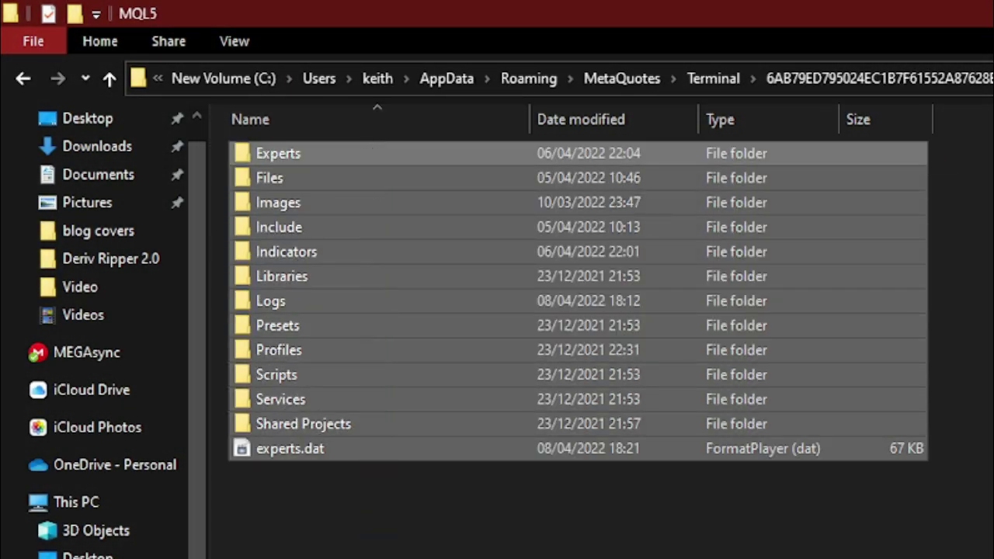
left_click(386, 469)
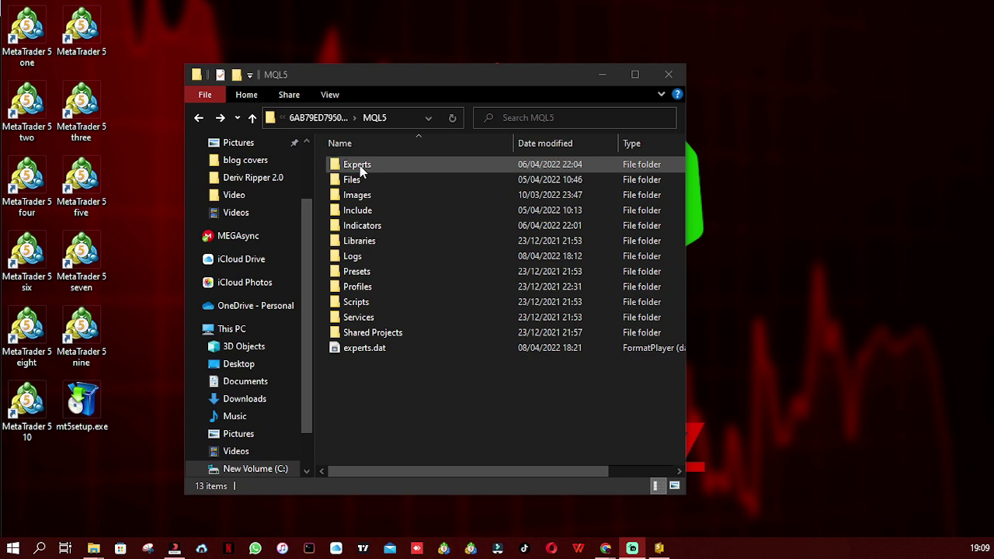
Inspect the Experts and Files folders inside MQL5, returning to the MQL5 folder after each.
double_click(361, 171)
left_click(198, 118)
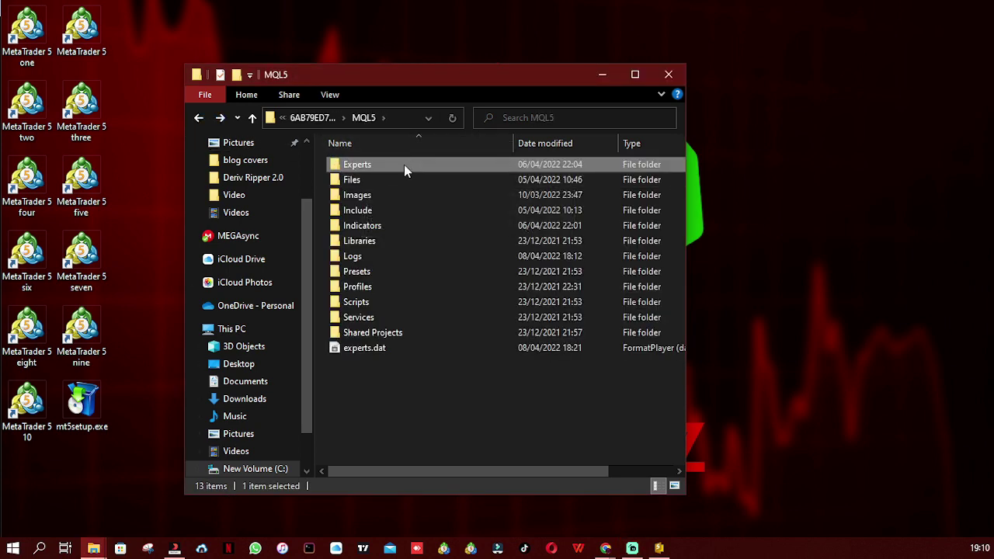
double_click(361, 180)
key("alt+Left")
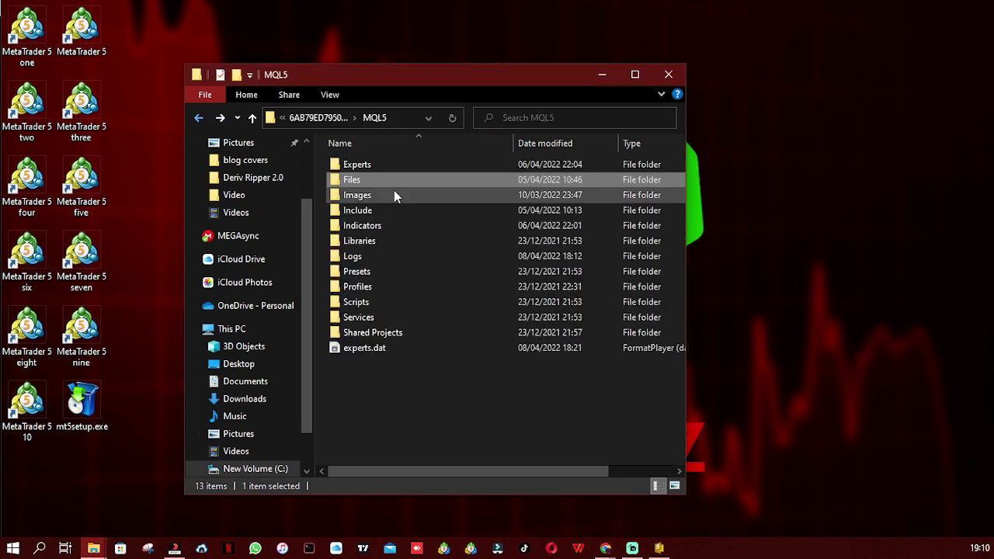
mouse_move(375, 179)
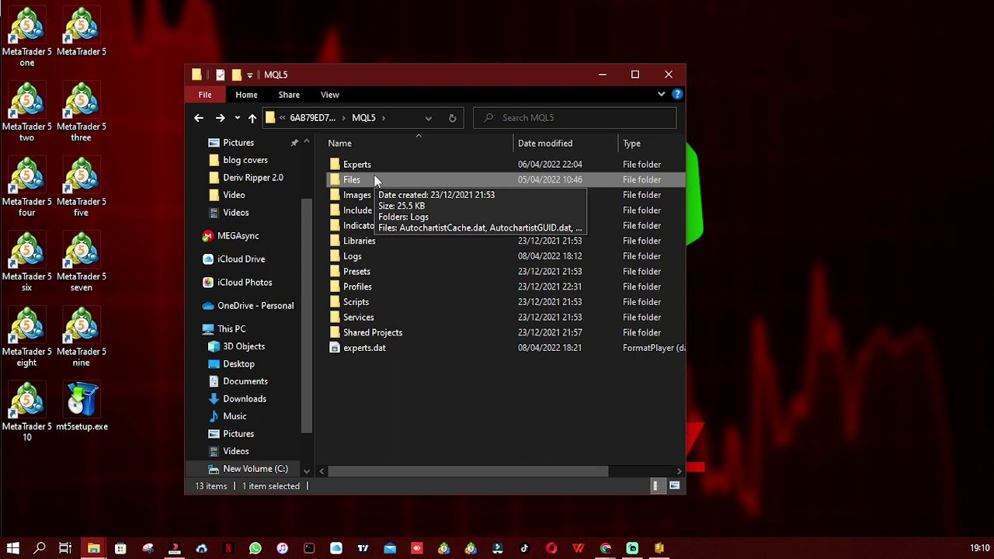
Inspect the contents of the Images and Include folders, returning to the MQL5 folder after each.
left_click(357, 197)
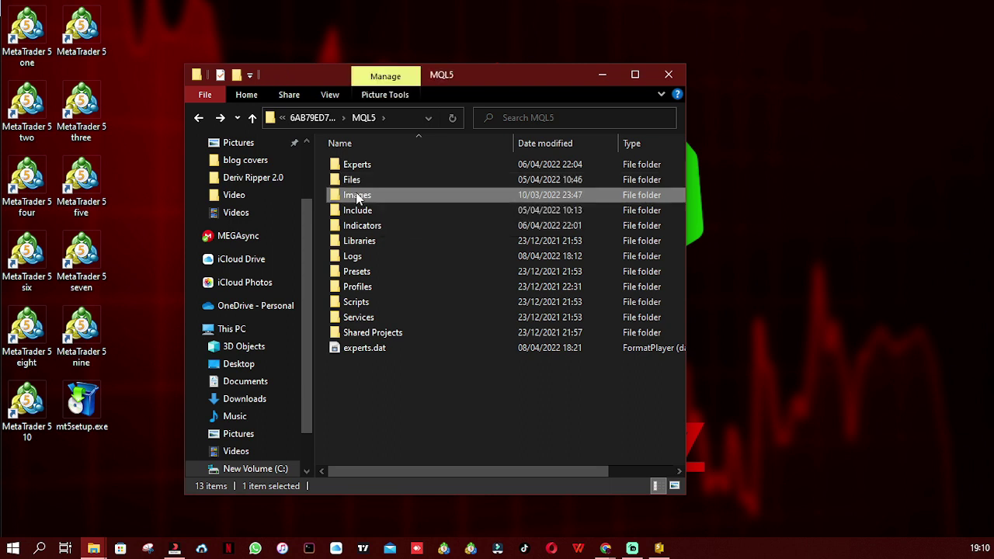
double_click(358, 196)
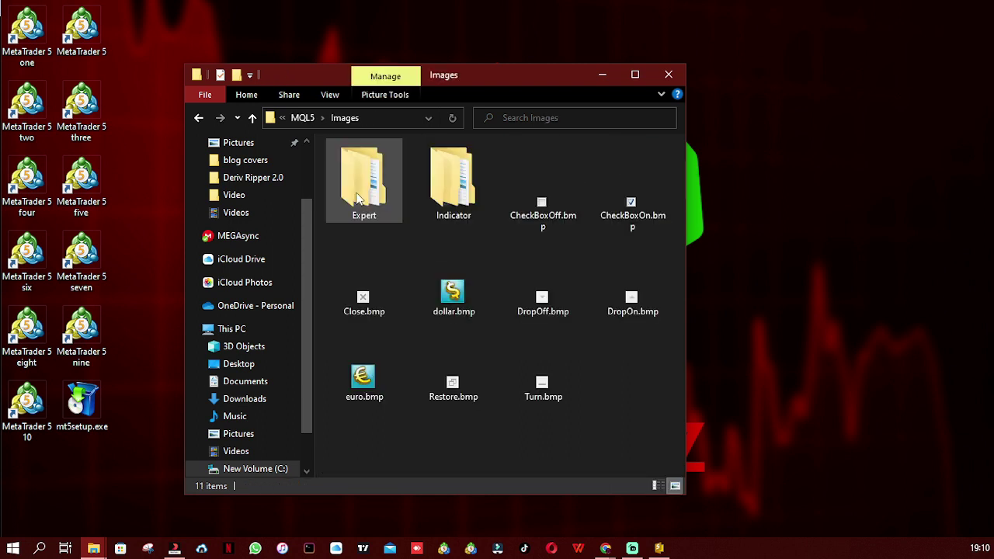
left_click(199, 117)
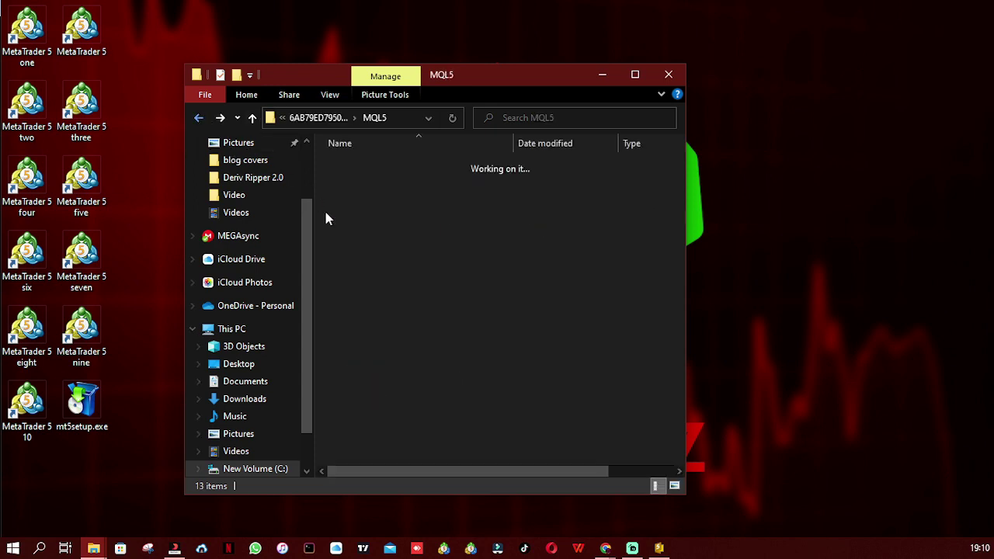
left_click(368, 217)
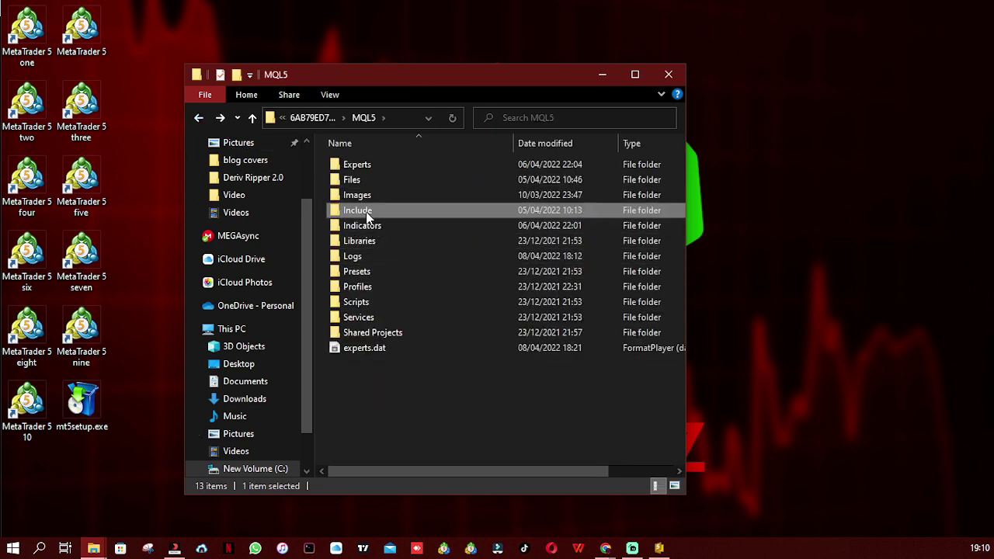
double_click(368, 214)
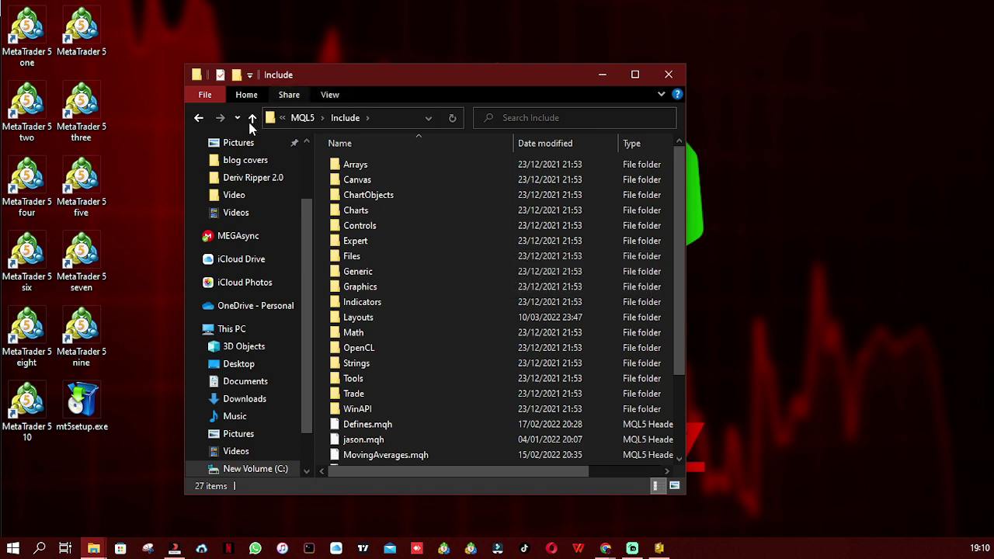
left_click(198, 117)
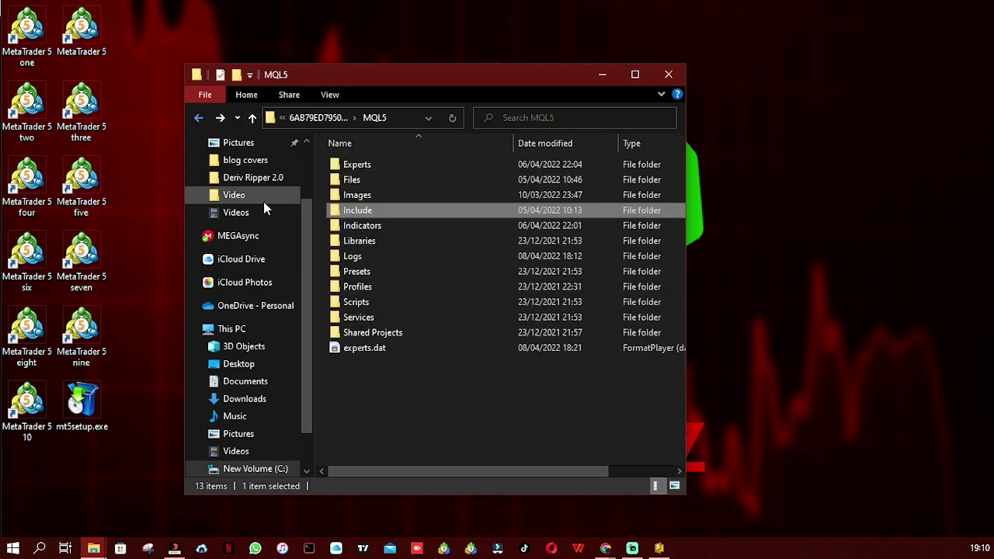
Inspect the contents of the Indicators and Libraries folders inside MQL5, returning to the MQL5 folder after each.
double_click(368, 225)
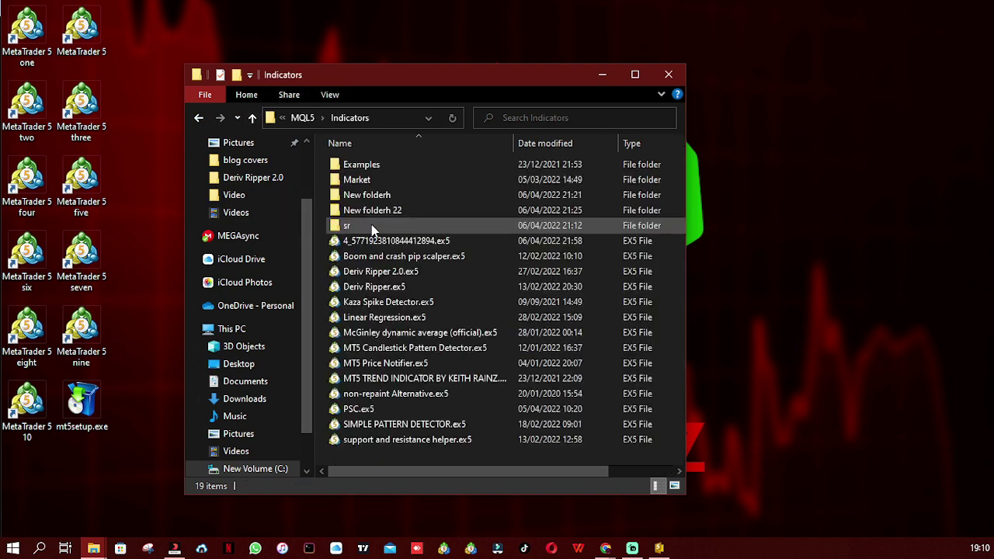
left_click(199, 118)
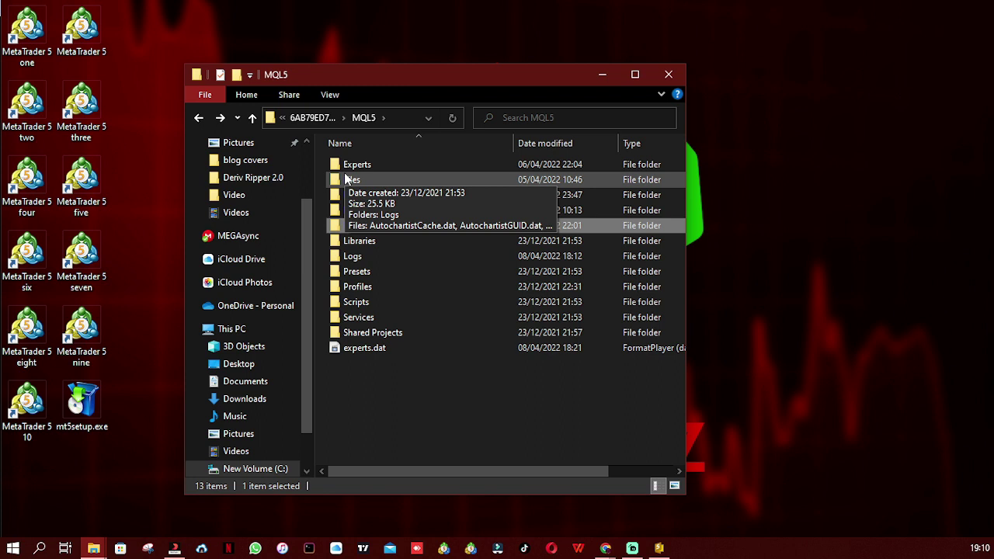
left_click(358, 247)
left_click(358, 247)
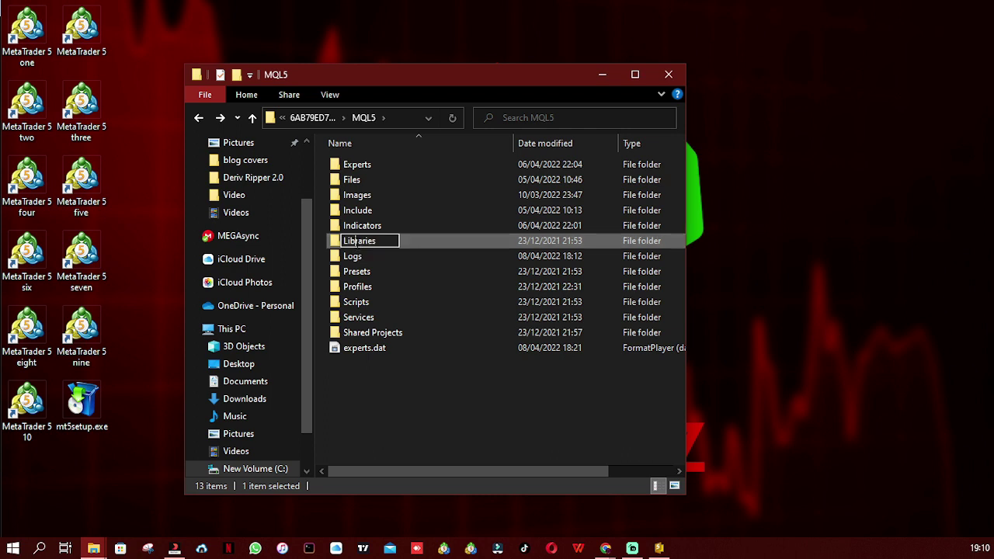
left_click(423, 251)
double_click(423, 251)
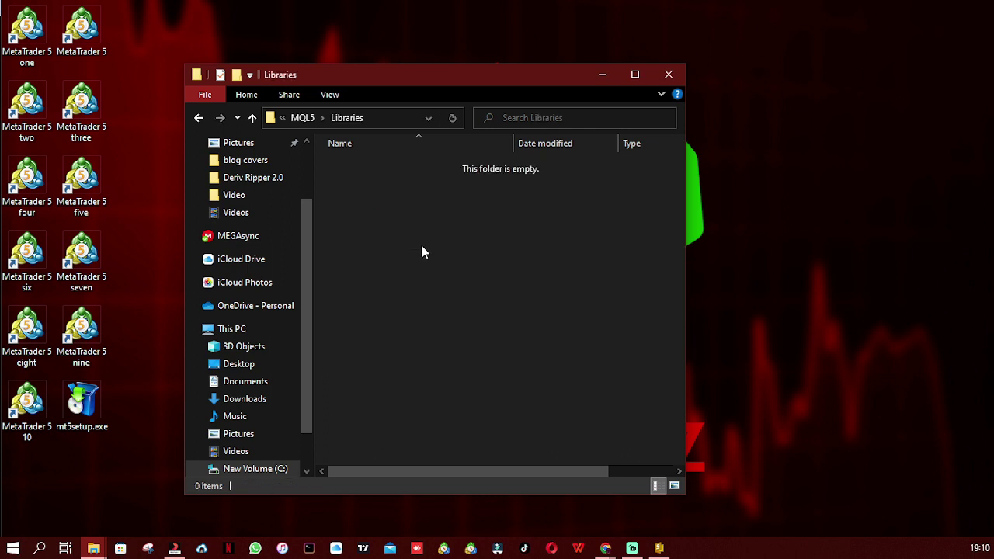
left_click(199, 118)
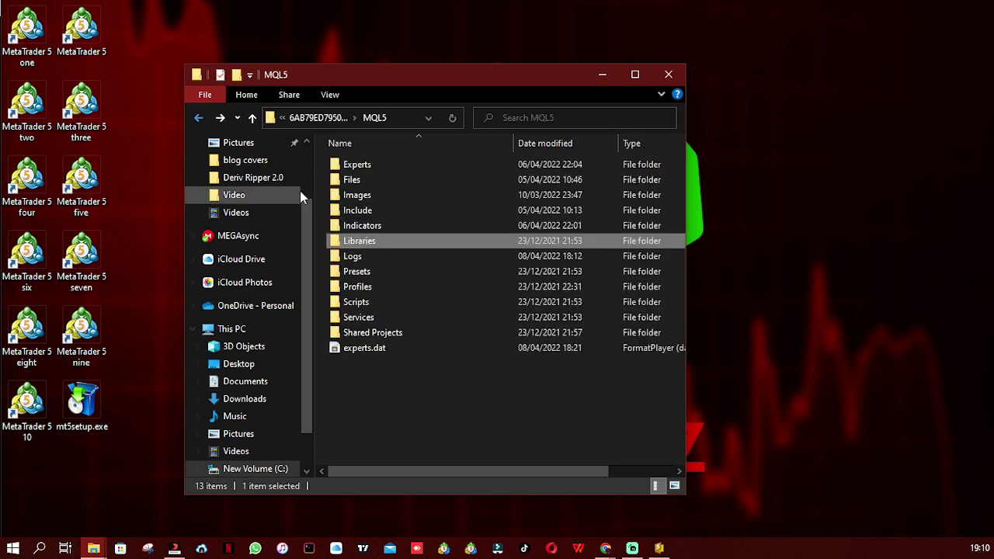
Inspect the Logs and Profiles folders, returning to the MQL5 folder after each, and select the Scripts folder.
double_click(368, 261)
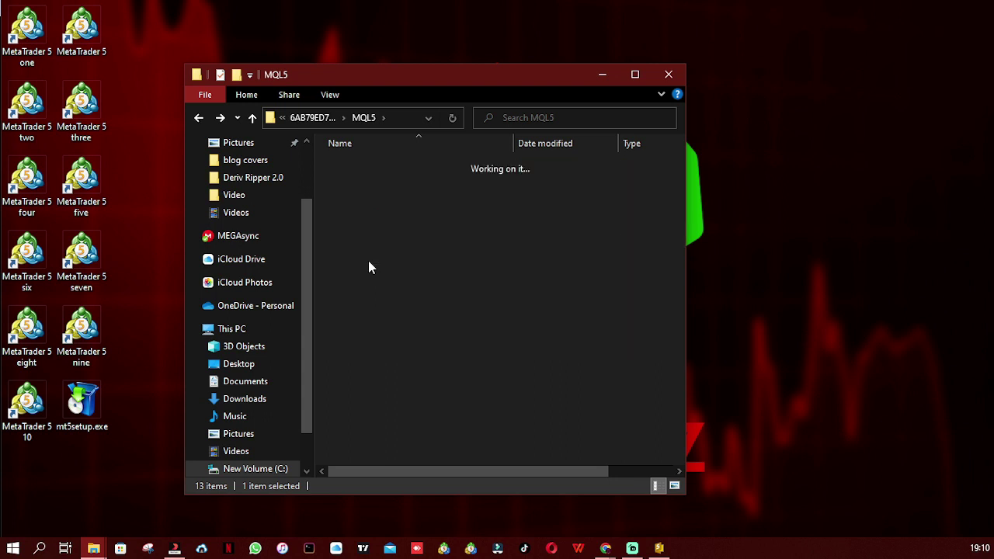
left_click(198, 116)
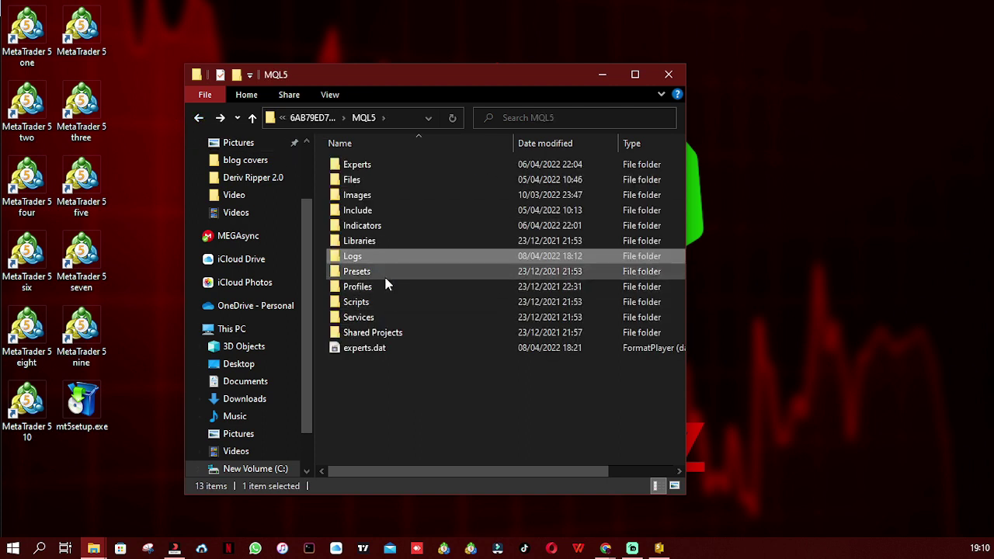
double_click(359, 286)
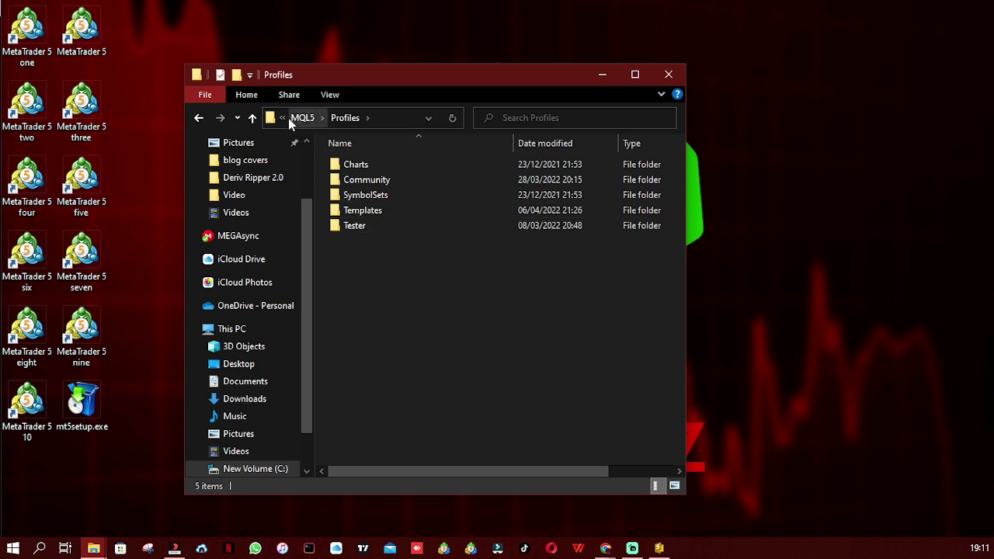
left_click(199, 118)
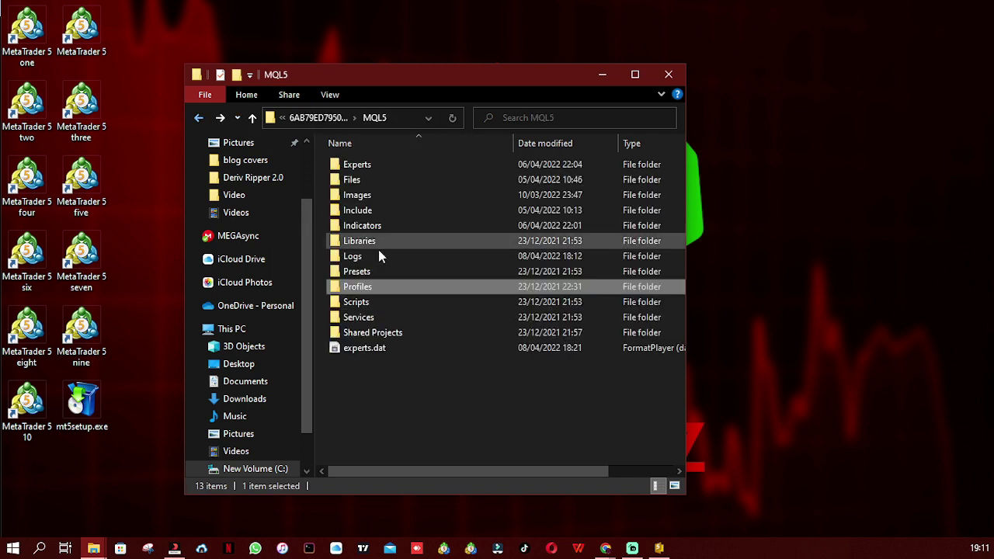
left_click(374, 307)
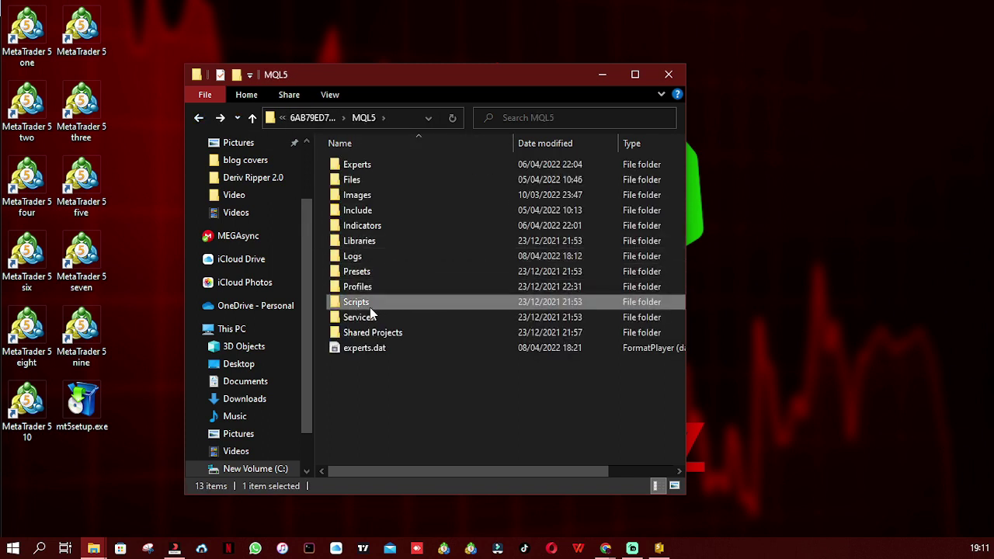